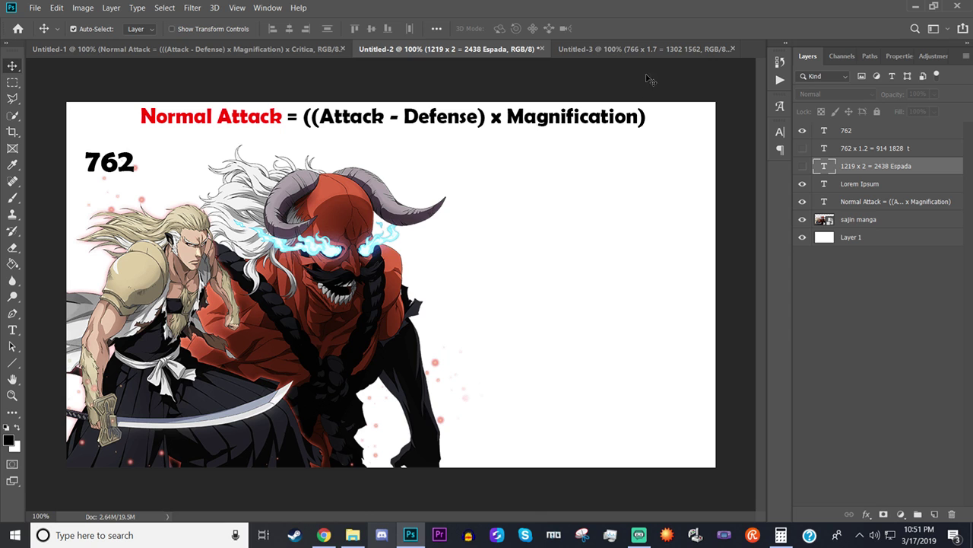
Step: Compare the Normal Attack formulas and the Sajin and Shunsui examples across Untitled-1, Untitled-2 and Untitled-3
click(635, 50)
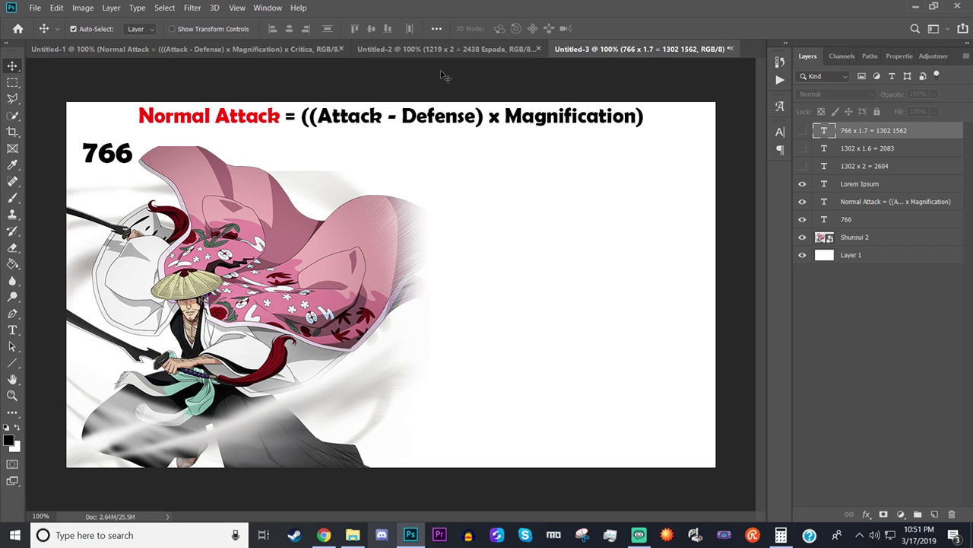
click(454, 48)
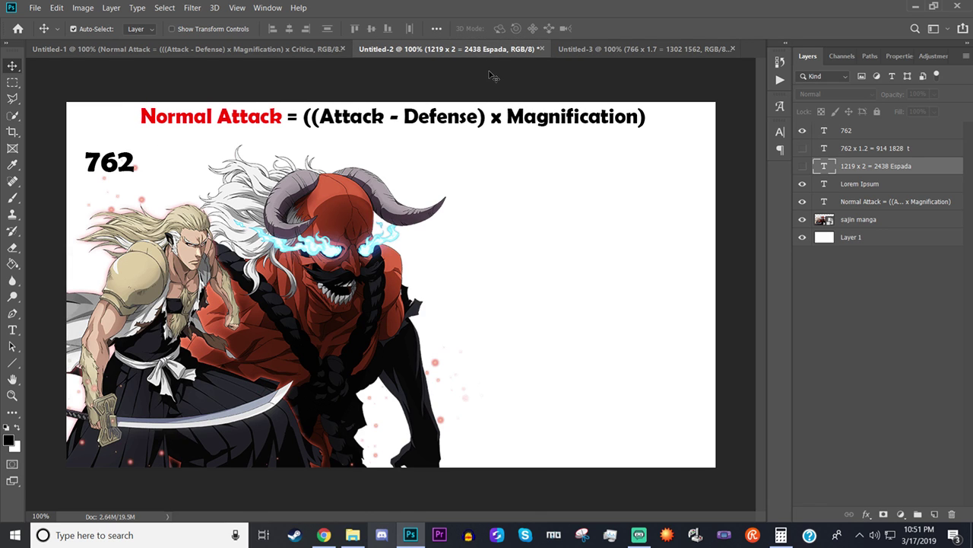
click(600, 49)
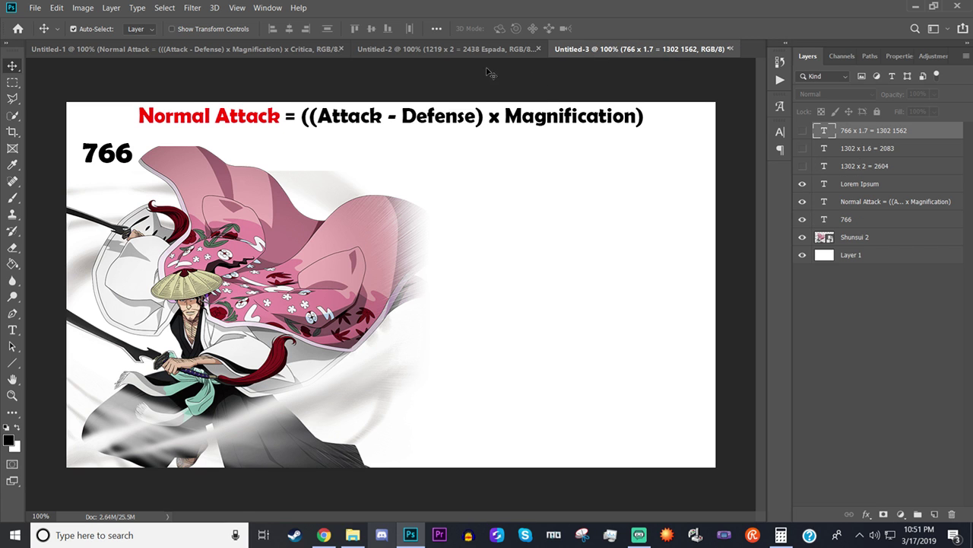
click(477, 53)
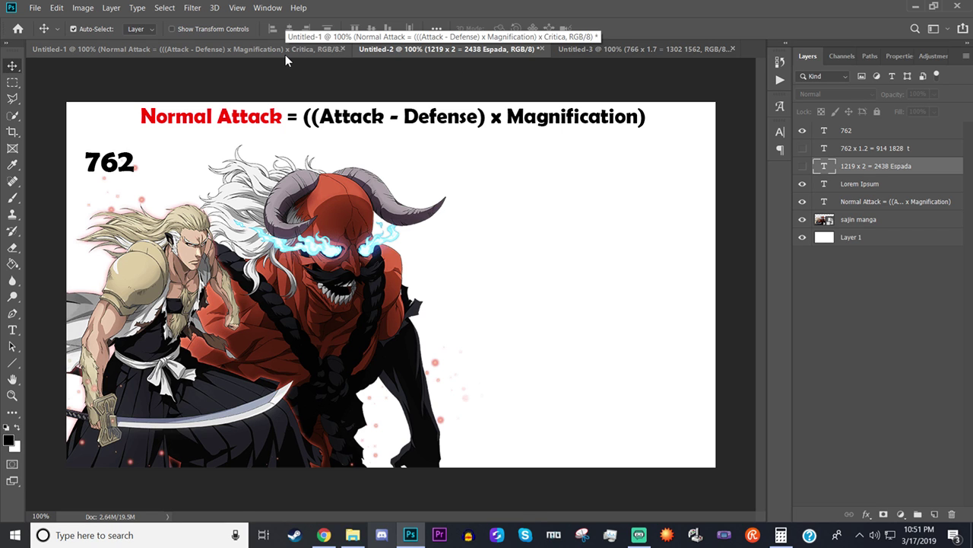
click(593, 49)
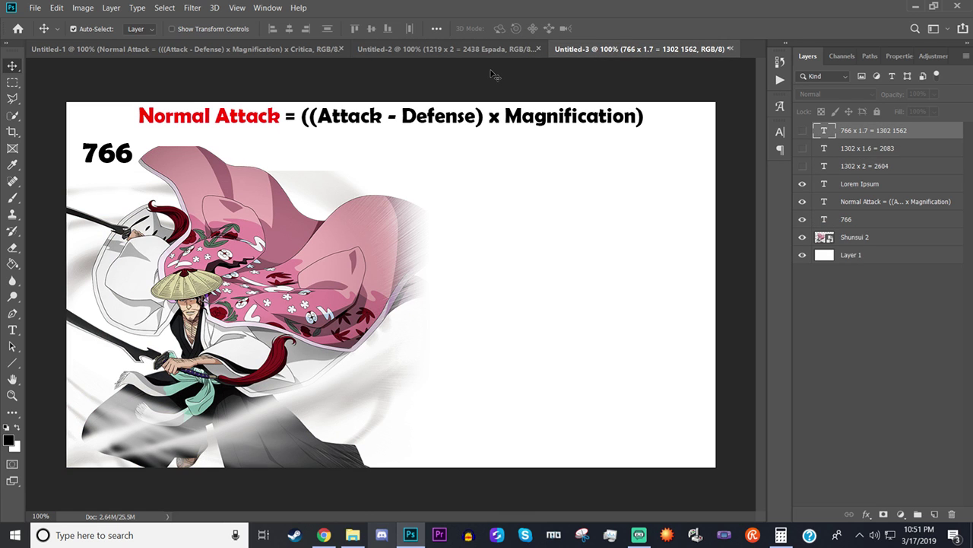
click(243, 50)
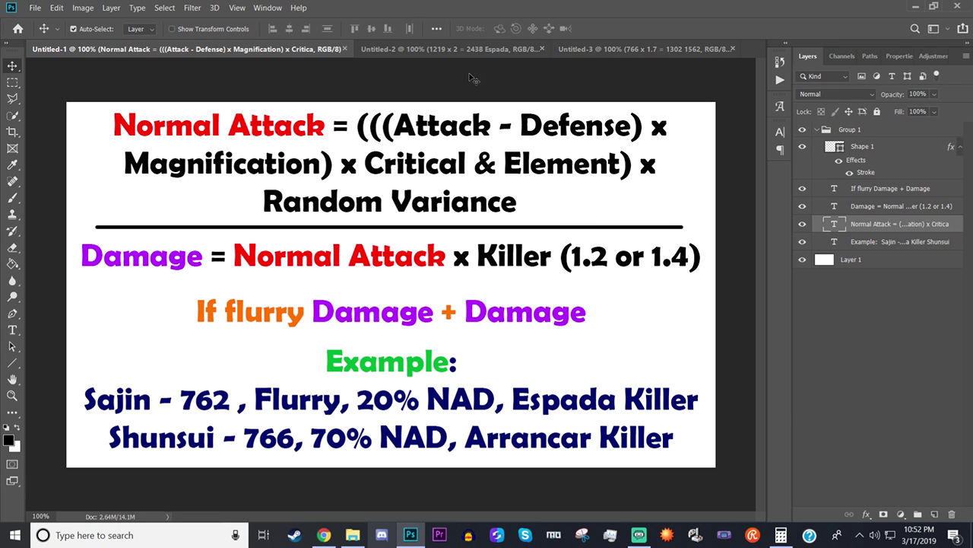
click(469, 50)
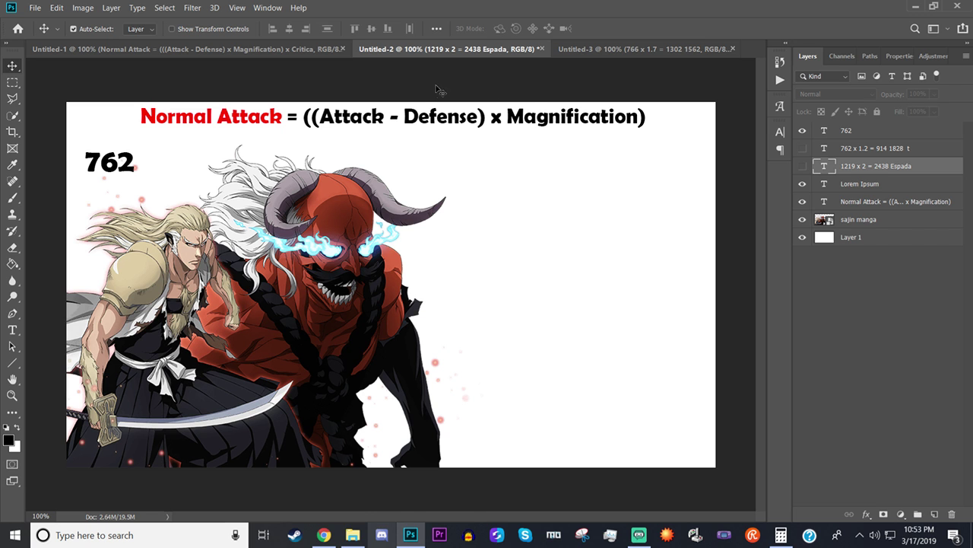
click(131, 50)
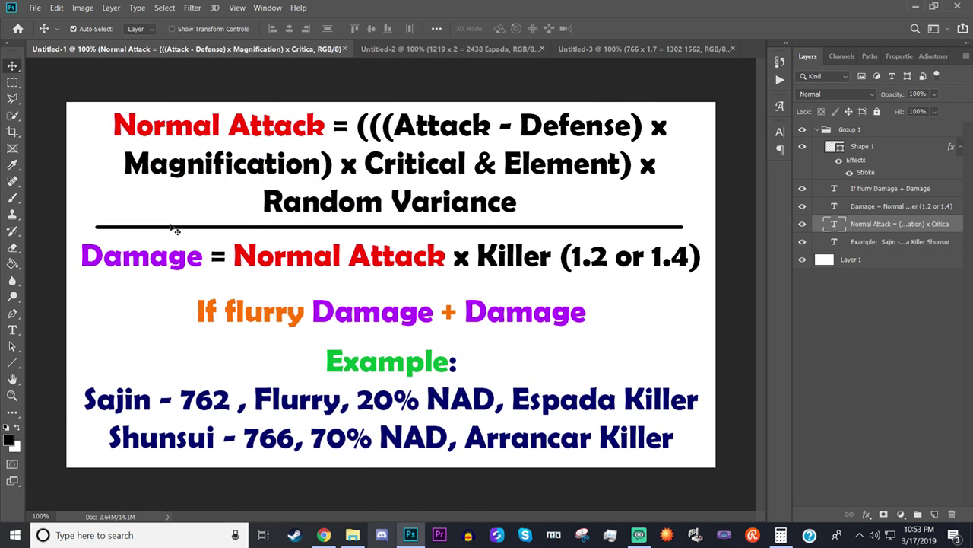
Step: Show the "762 x 1.2 = 914 1828" text layer in Untitled-2 and the "766 x 1.7 = 1302 1562" layer in Untitled-3
click(489, 50)
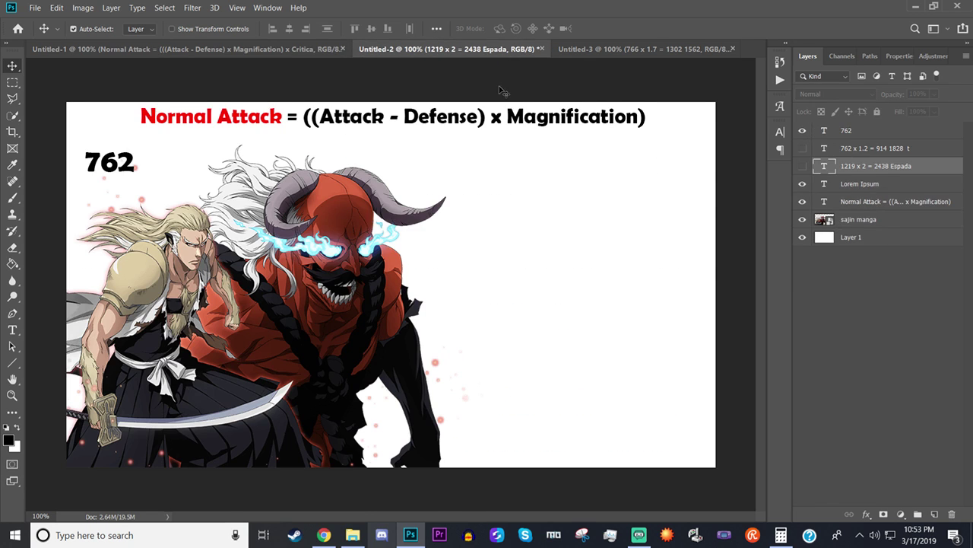
click(803, 149)
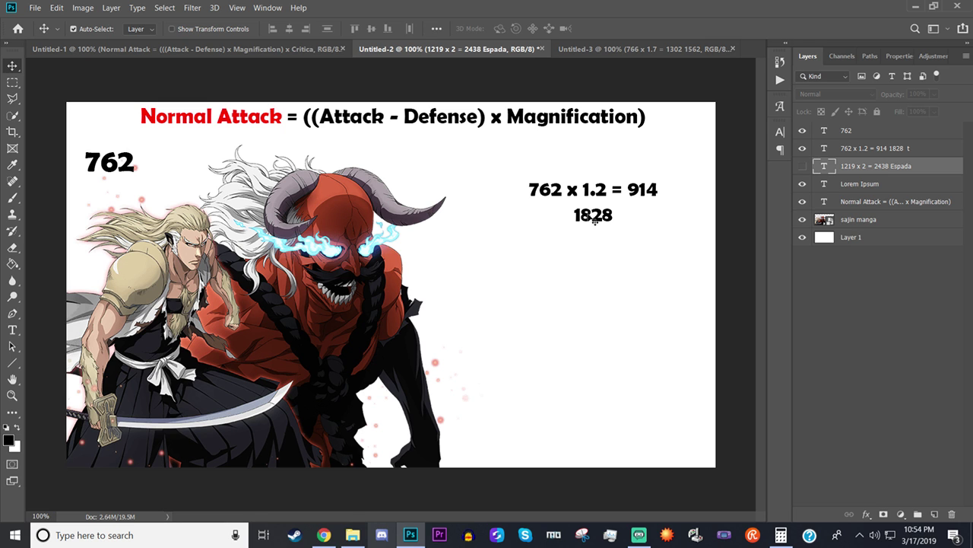
click(608, 54)
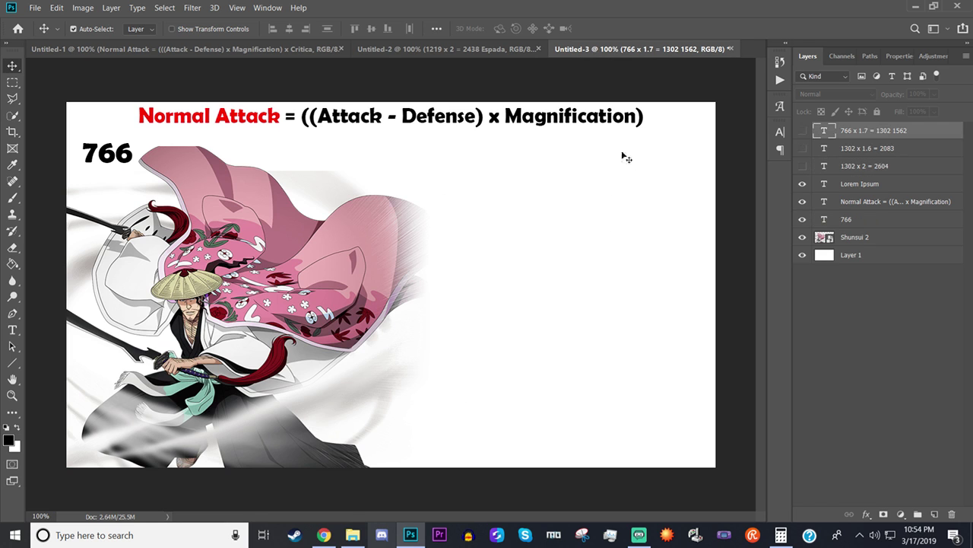
click(803, 130)
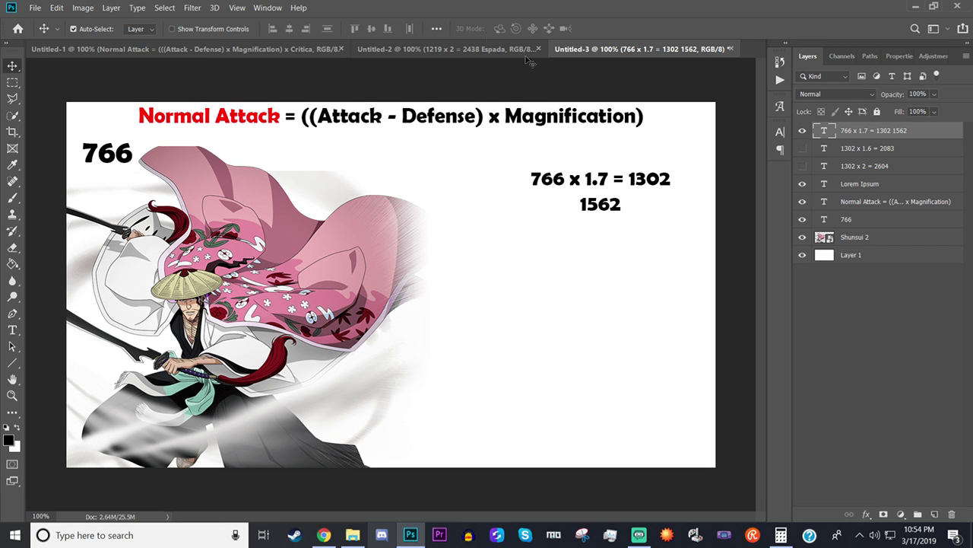
click(481, 48)
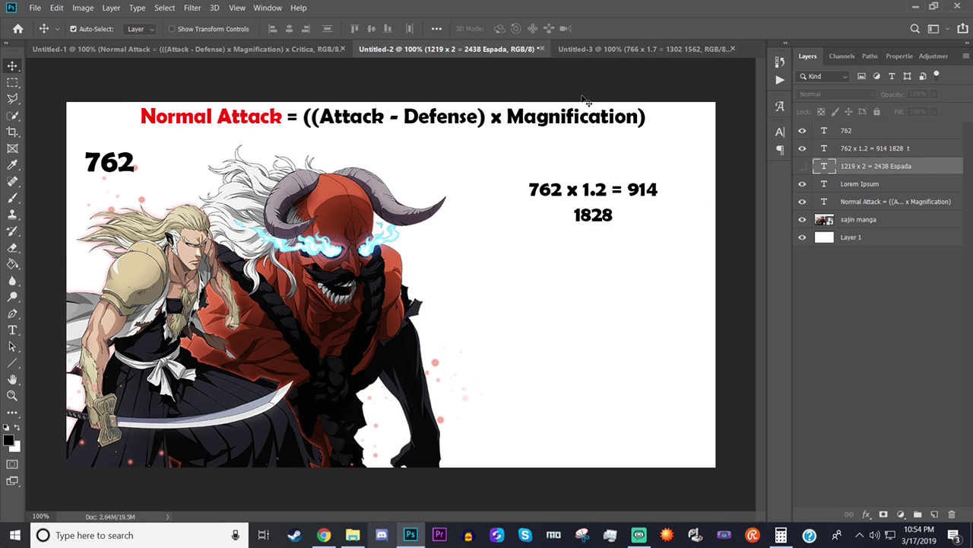
click(596, 51)
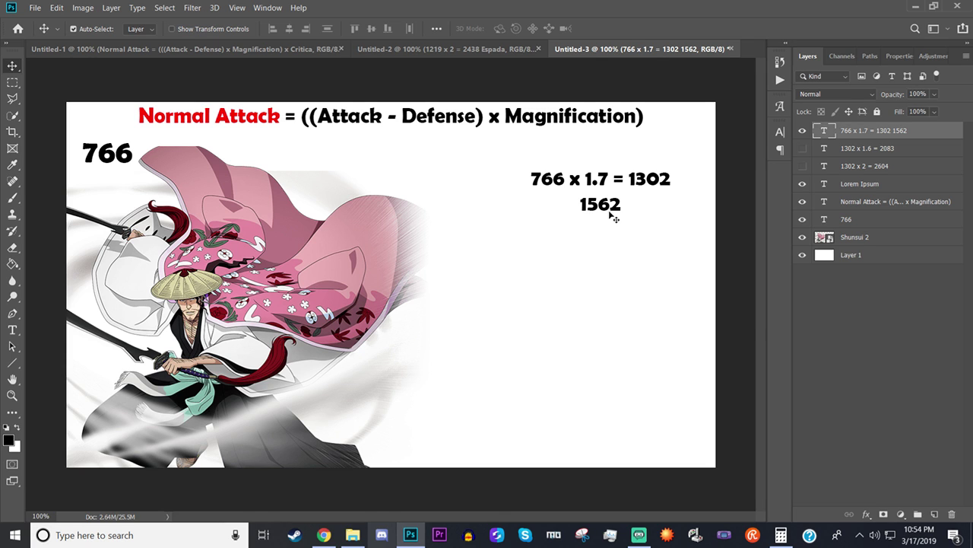
Step: Switch to Calculator, multiply 1302 by 1.2, and return to the Untitled-3 document in Photoshop
click(781, 535)
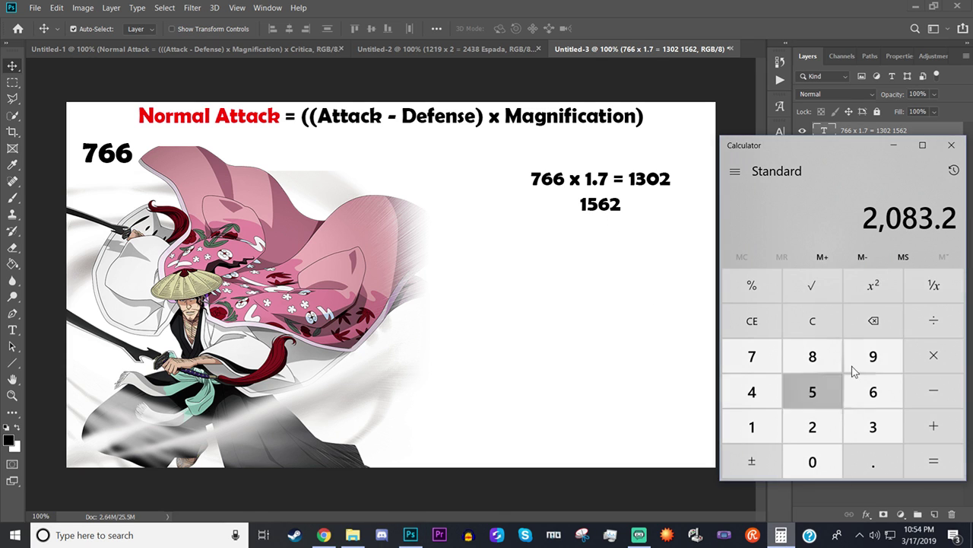
click(815, 319)
text(1302)
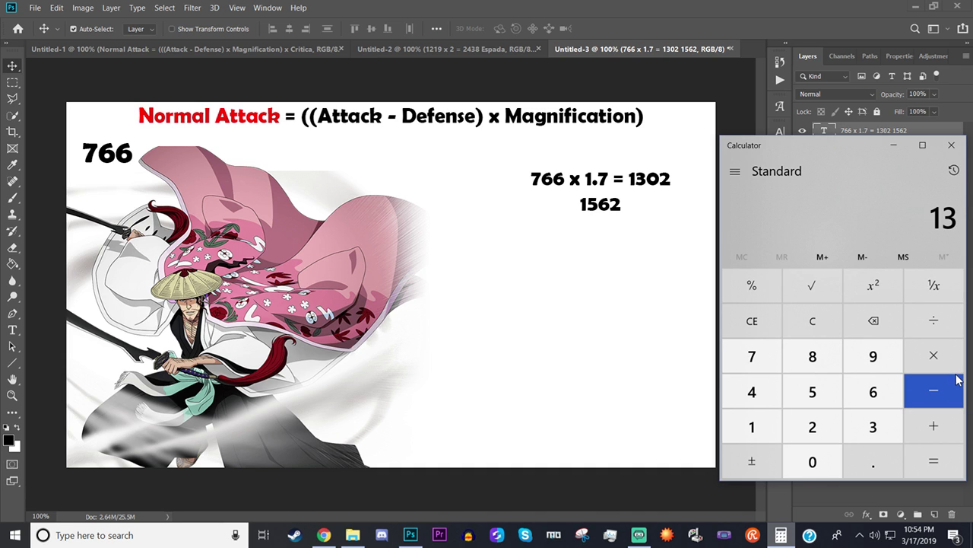
key(asterisk)
text(1.2)
key(Return)
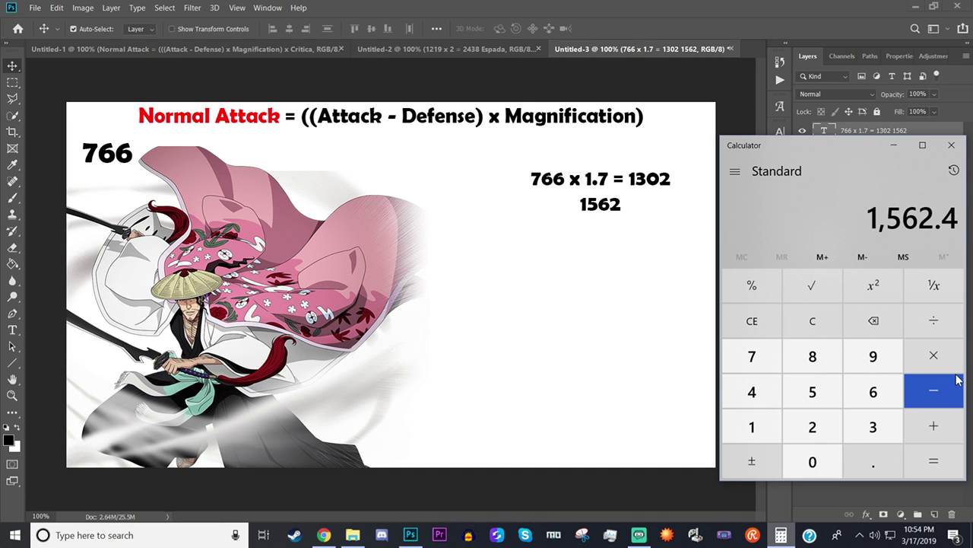
click(680, 276)
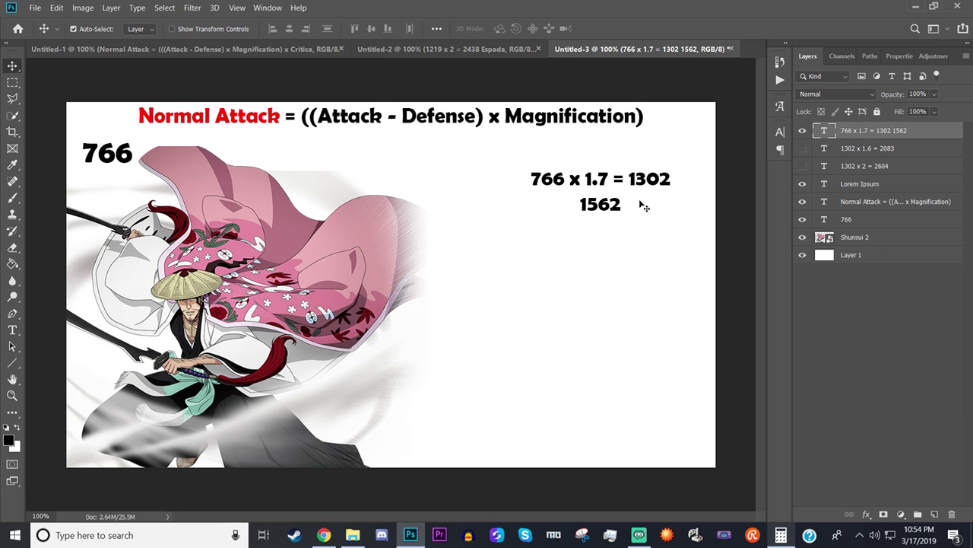
Step: In Untitled-2, add a line break after "Espada", shorten that text box to just below the word, and hide the "1219 x 2 = 2438 Espada" layer
click(473, 48)
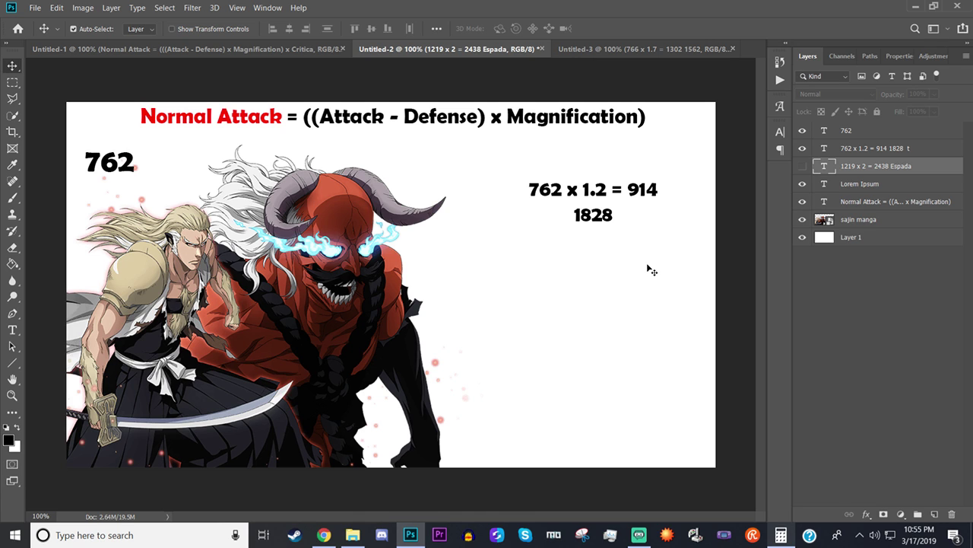
click(802, 167)
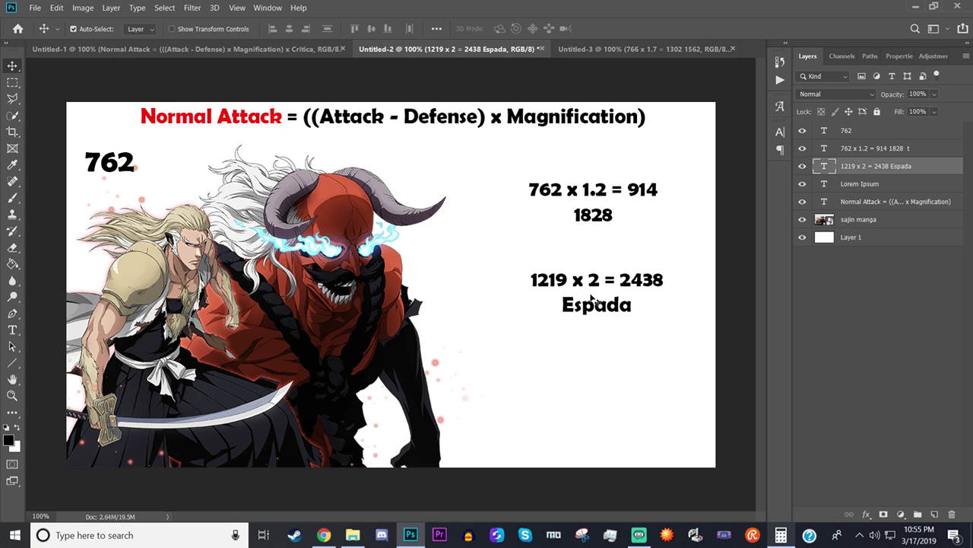
key(t)
click(598, 280)
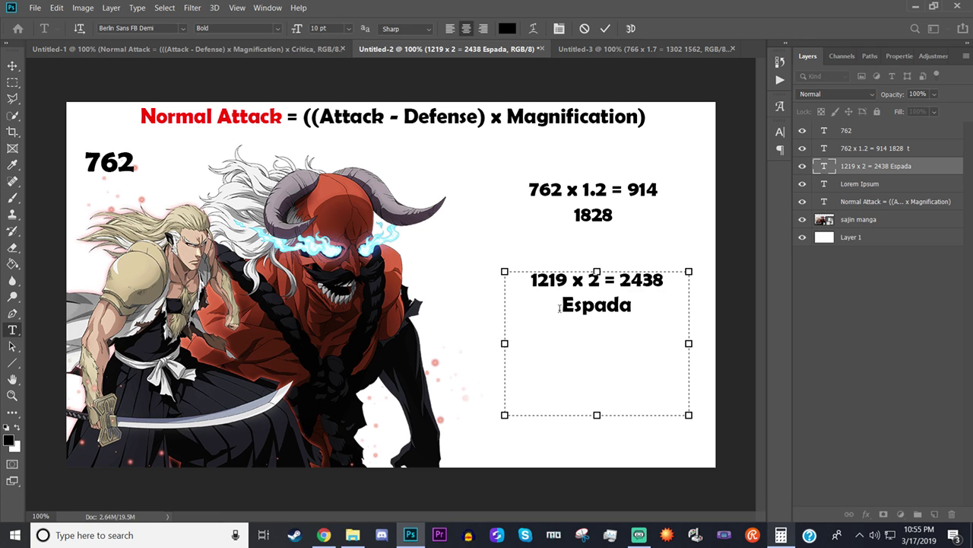
click(652, 320)
key(Return)
drag(600, 424, 598, 326)
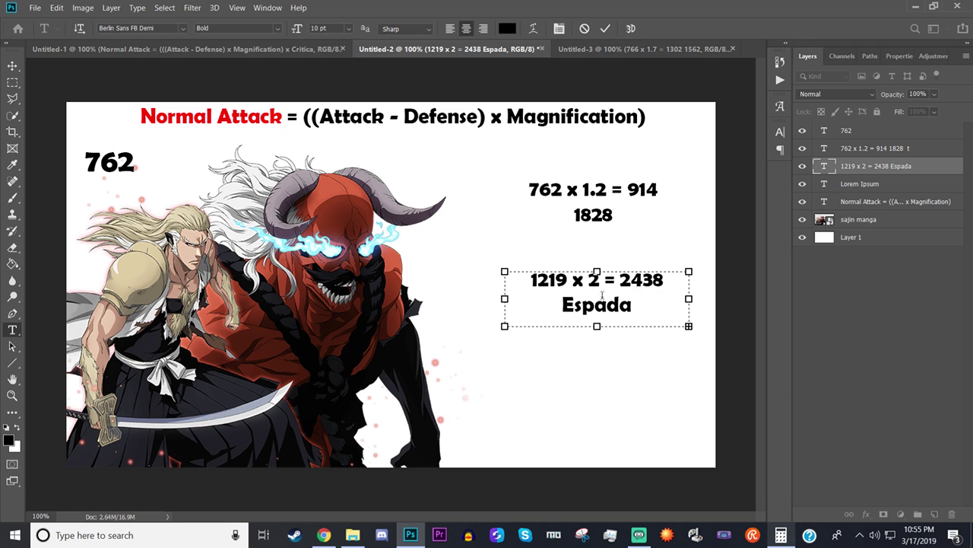
click(803, 166)
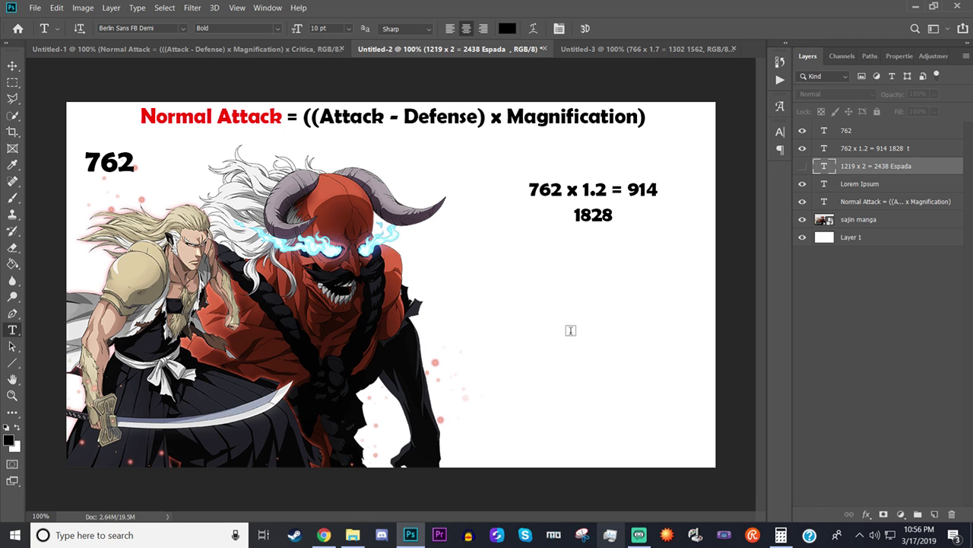
Step: Show the "1302 x 1.6 = 2083" and "1302 x 2 = 2604" text layers in Untitled-3
click(687, 49)
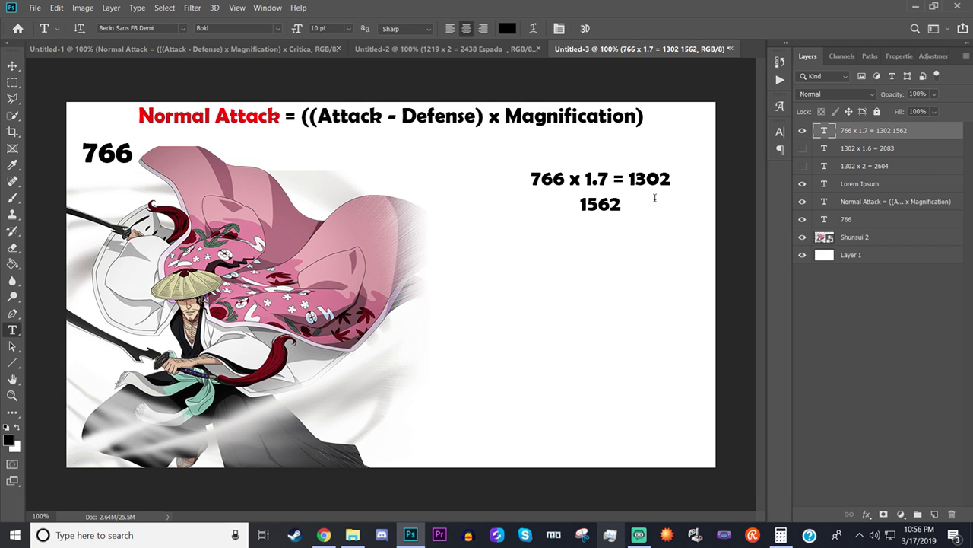
click(803, 148)
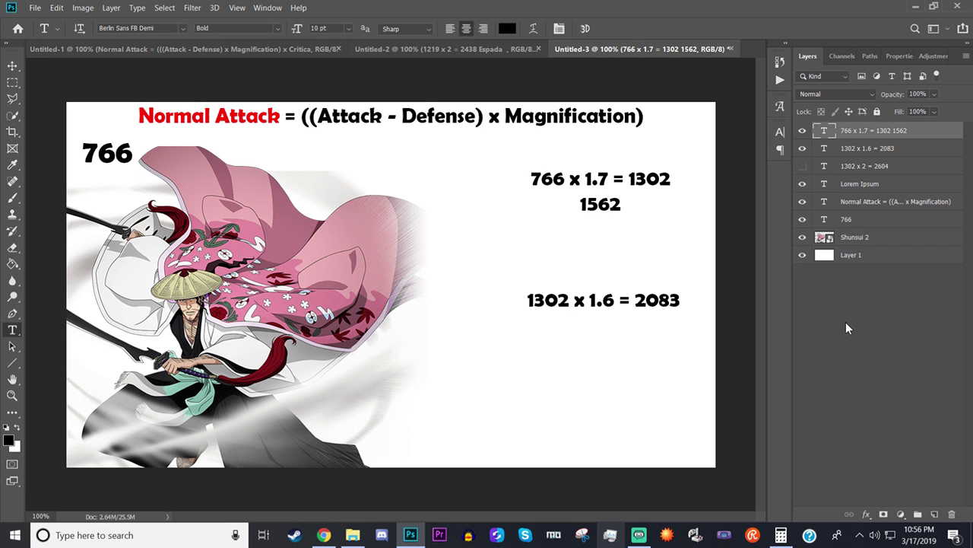
click(478, 55)
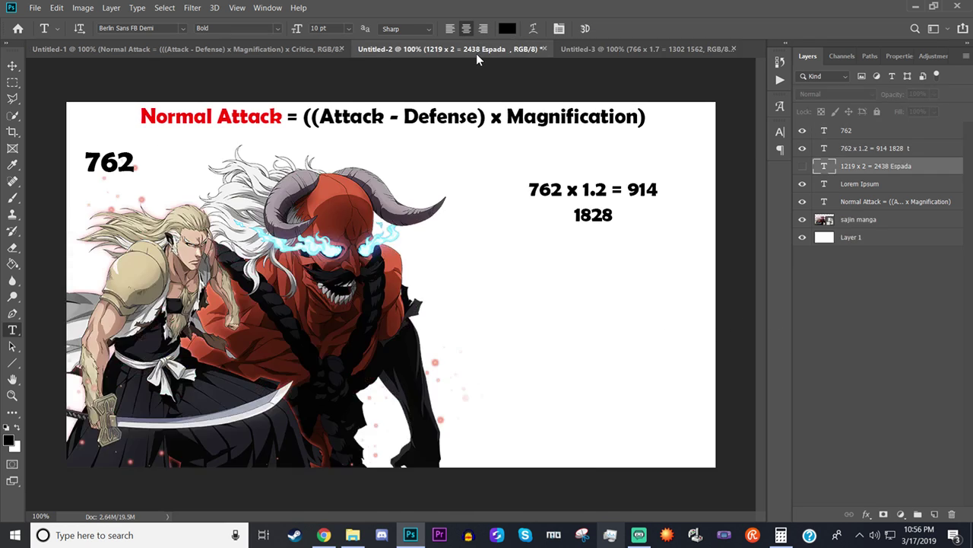
click(642, 53)
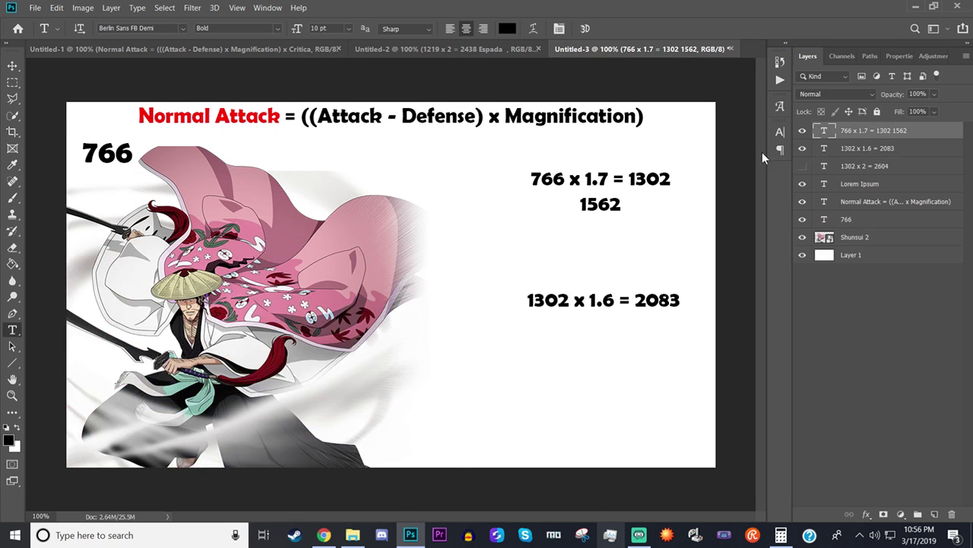
click(803, 148)
click(802, 166)
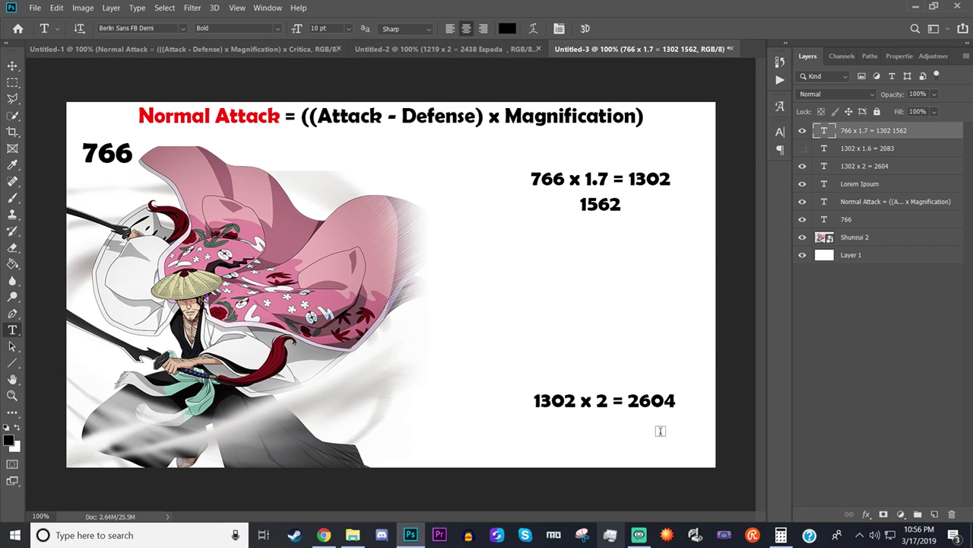
click(802, 148)
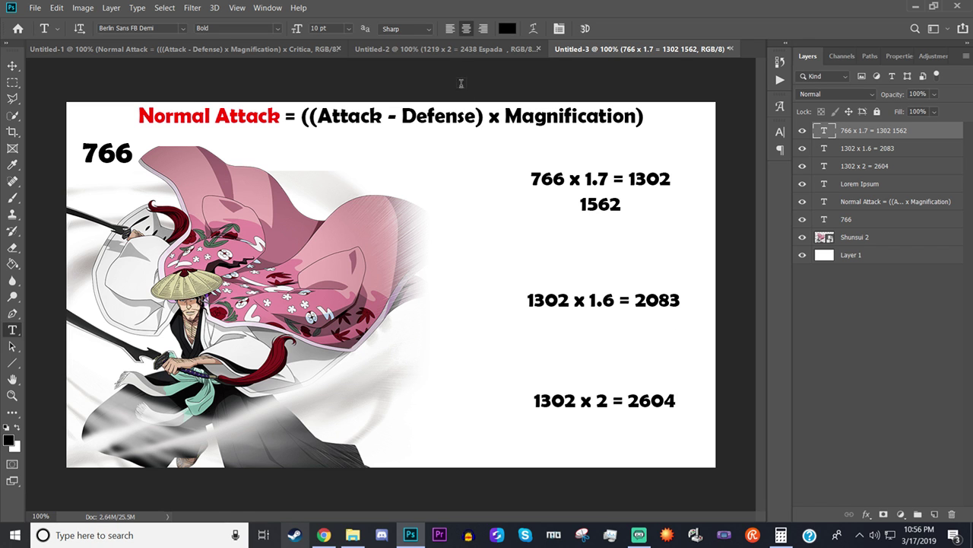
Step: Alternate between Untitled-2 and Untitled-3 to compare the damage calculations of the two characters
click(449, 49)
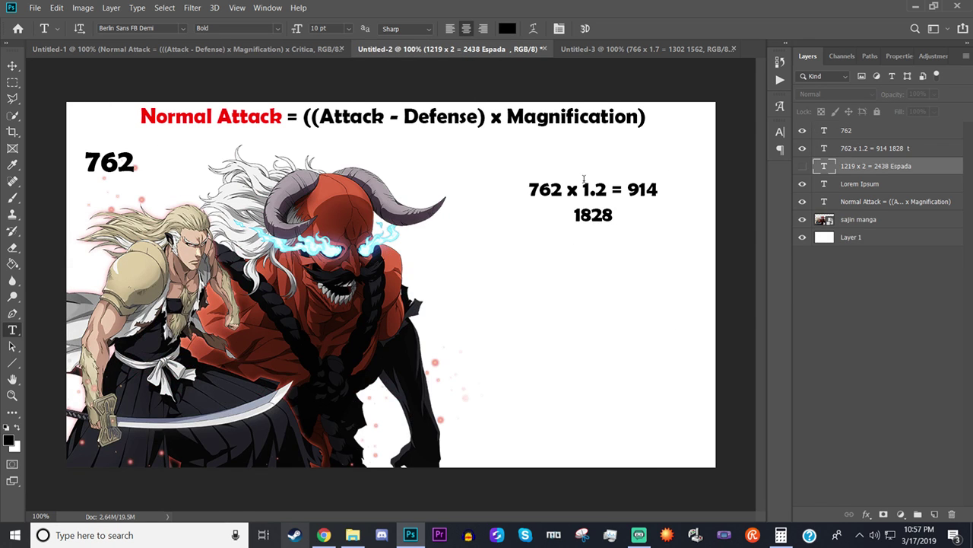
click(608, 50)
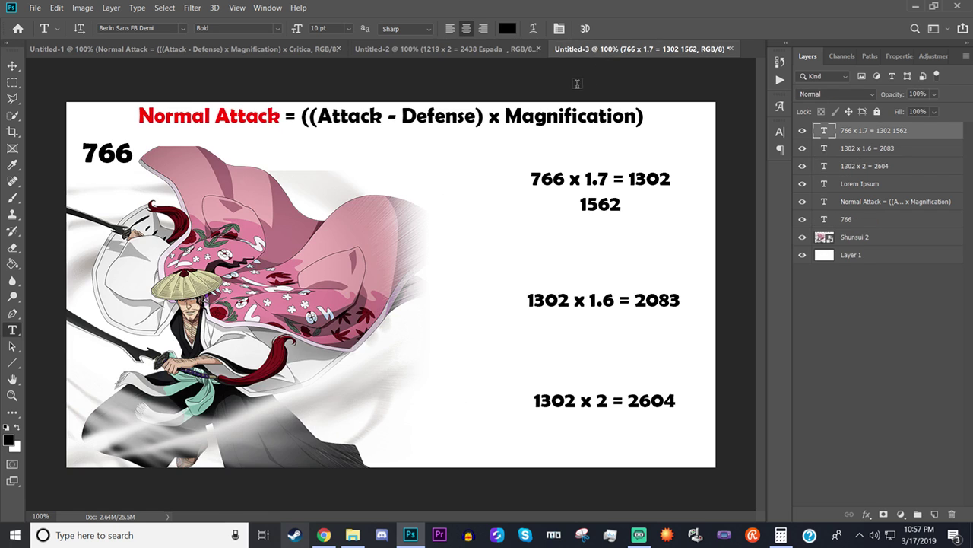
click(448, 48)
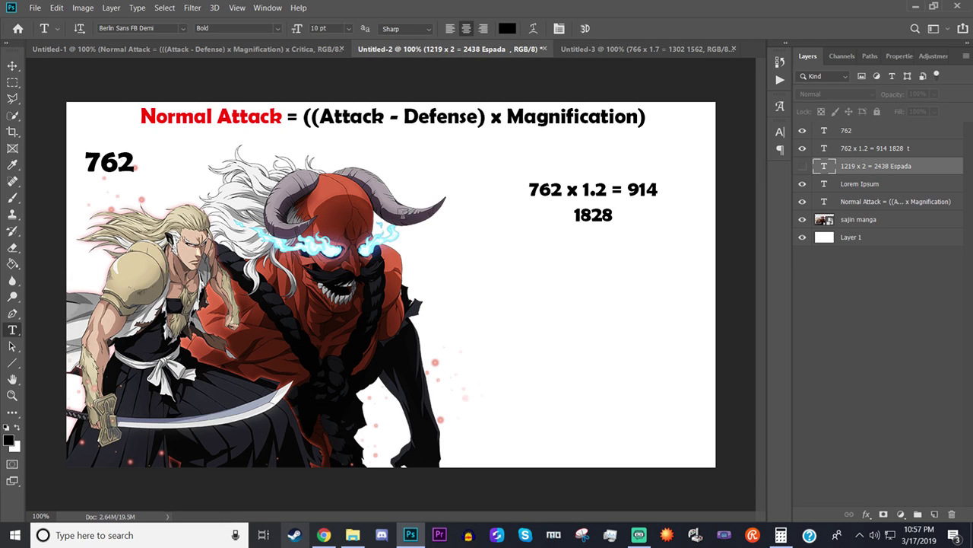
click(592, 52)
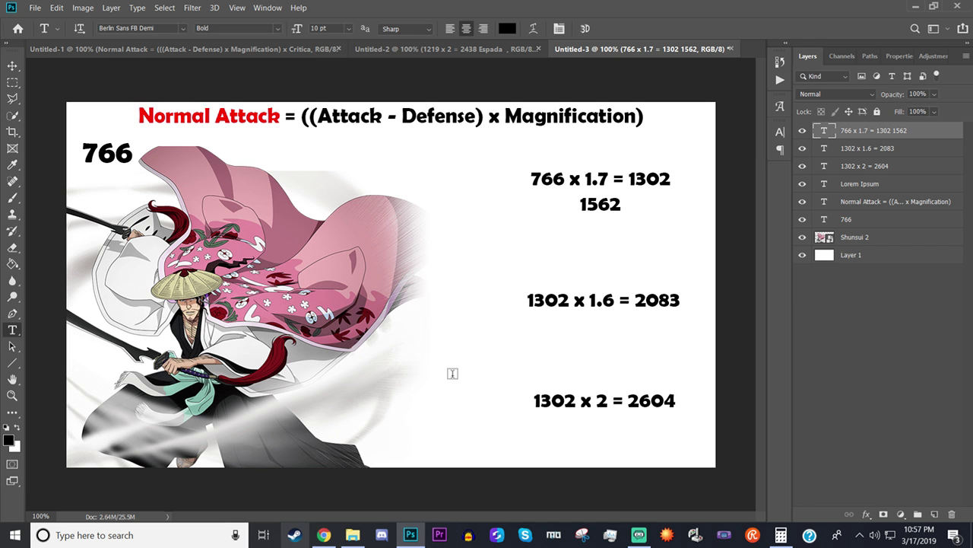
Step: In Untitled-2, add a paragraph text box in the empty area below "1828" and replace its placeholder text with "762"
click(447, 48)
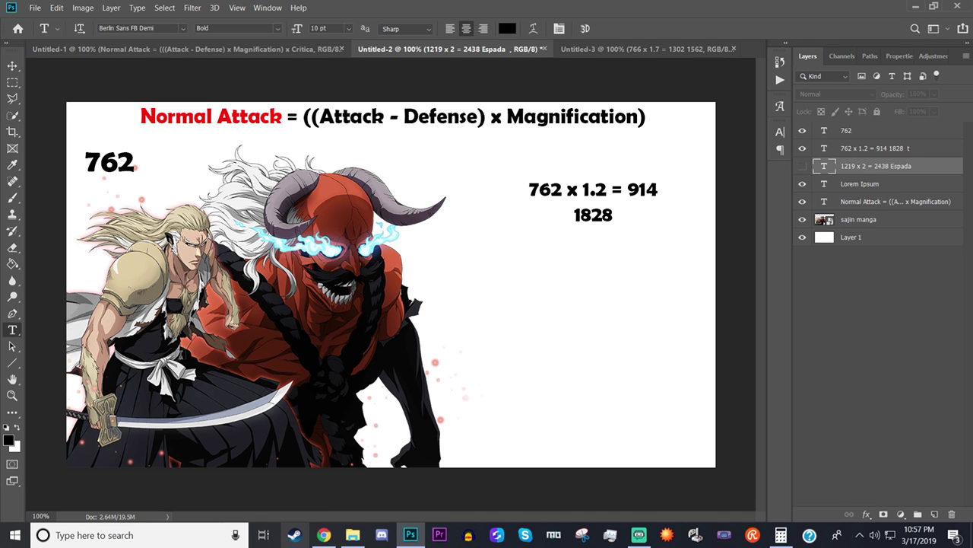
drag(514, 285, 703, 457)
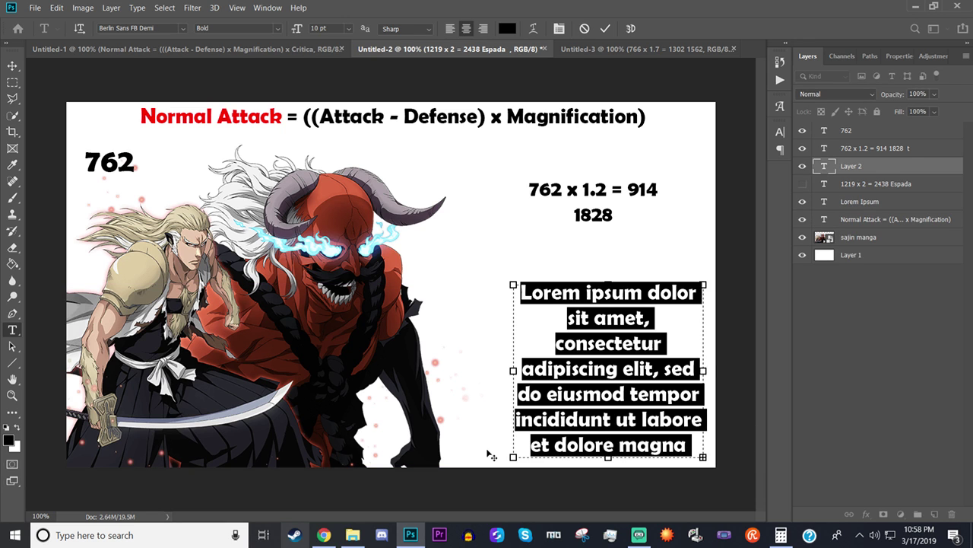
key(BackSpace)
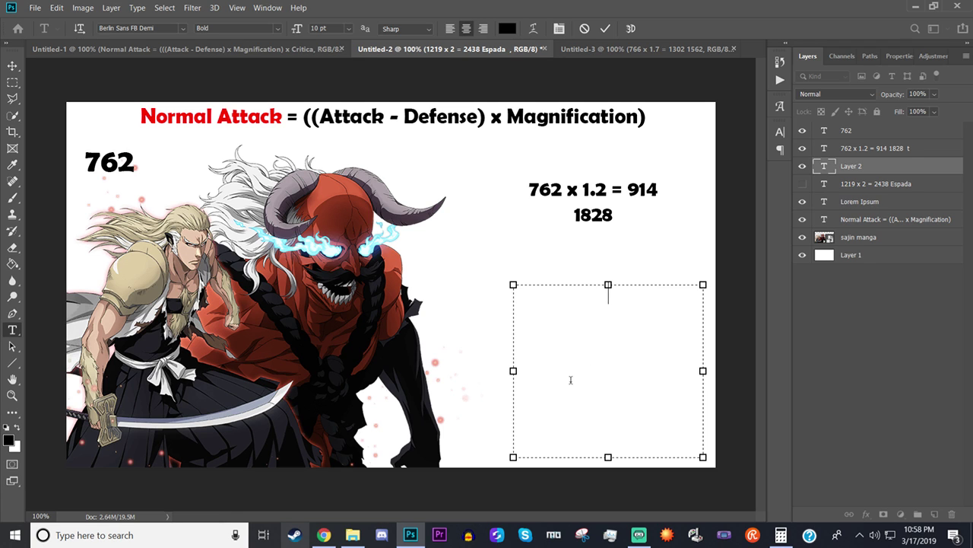
text(762)
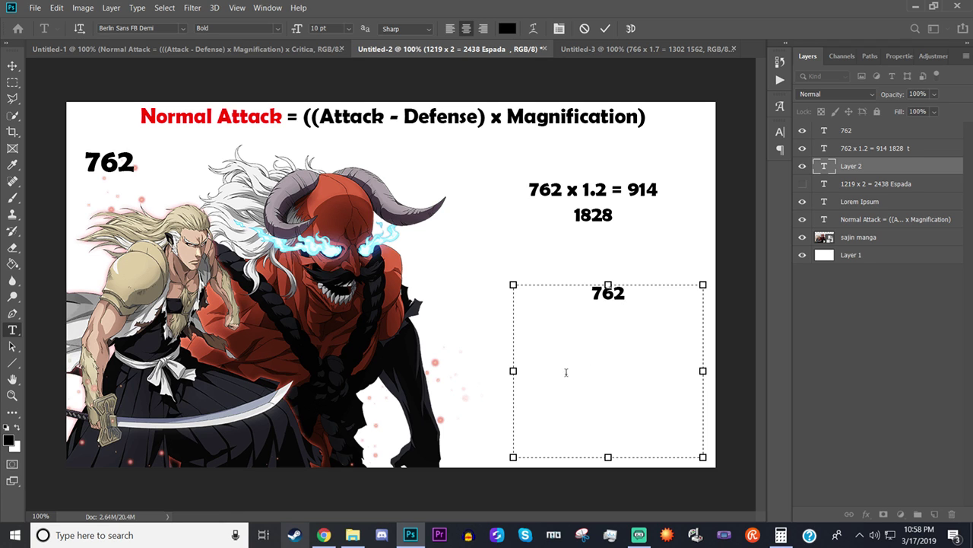
Step: Switch to Calculator and multiply 762 by 1.8
click(787, 540)
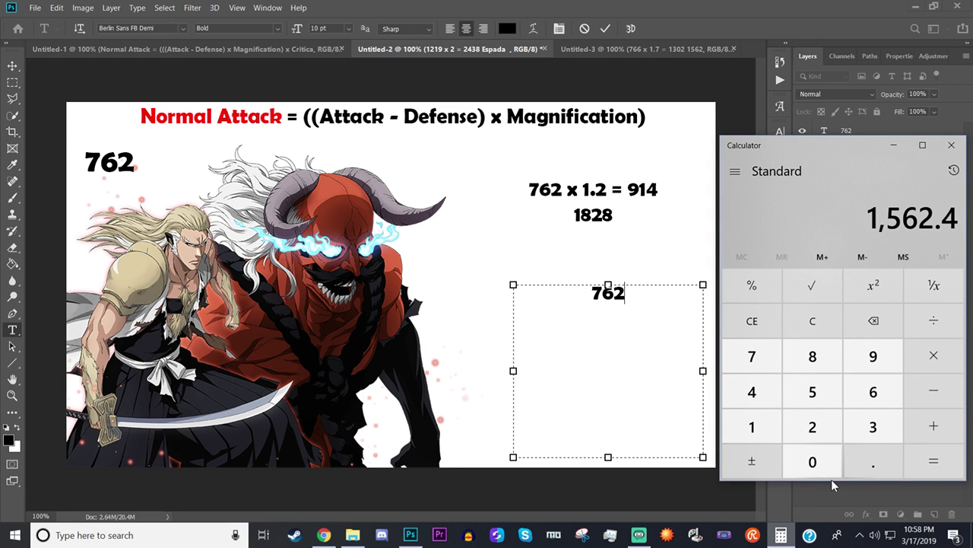
text(762)
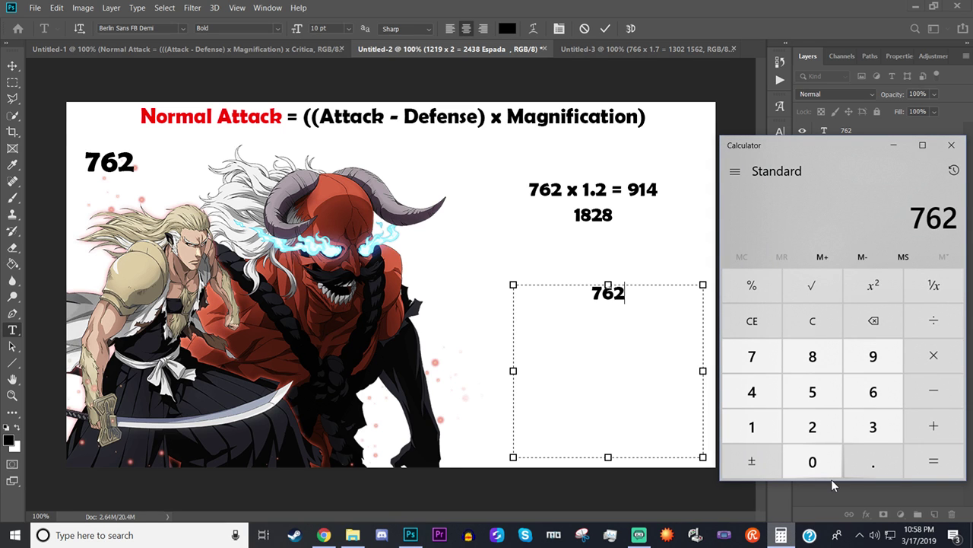
key(asterisk)
text(1.8)
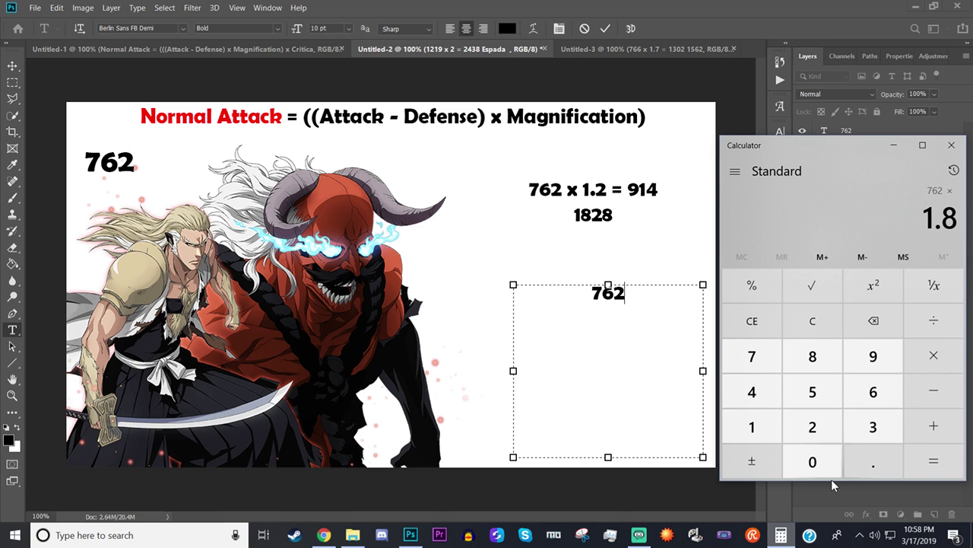
key(Return)
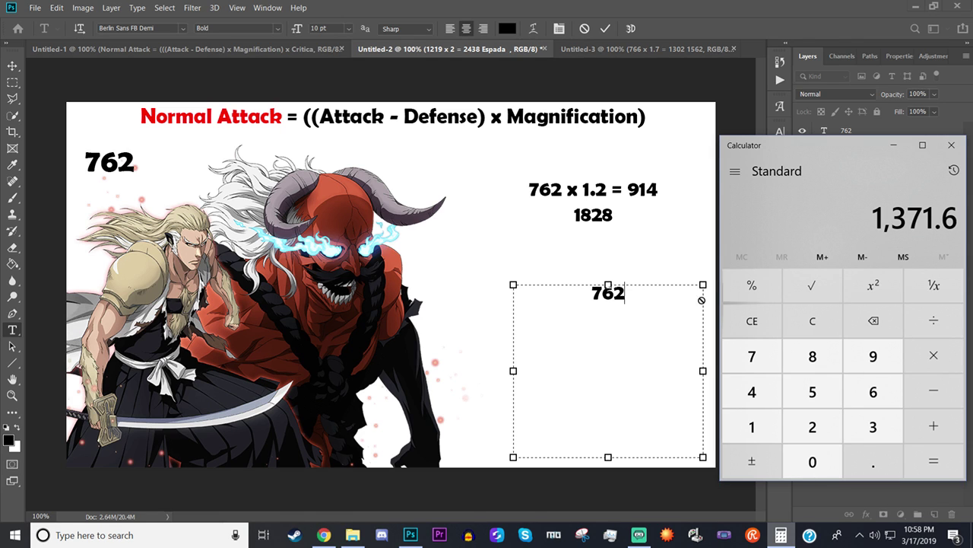
Step: Return to Photoshop and complete the new text line in Untitled-2 as "762 x 1.8 = 1371", rechecking the product in Calculator
click(632, 294)
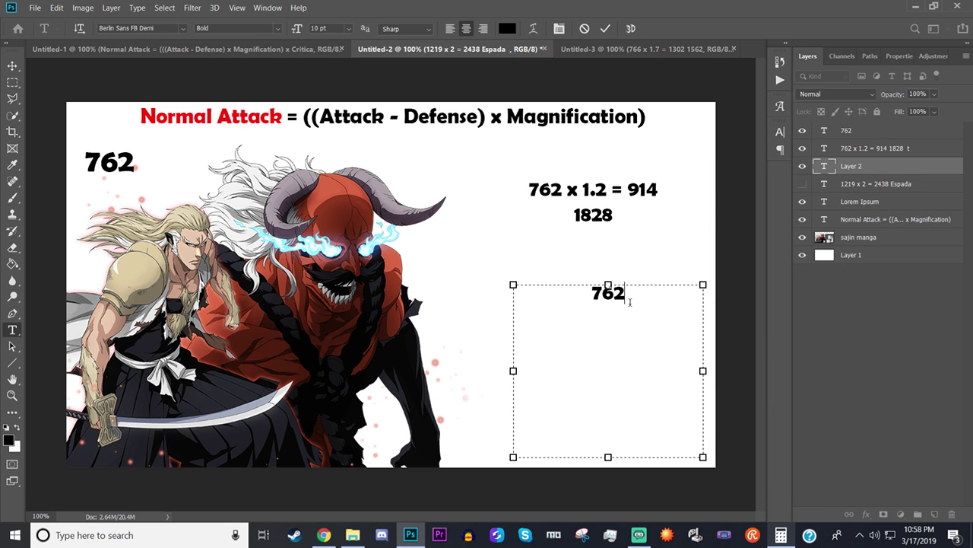
text(x 1)
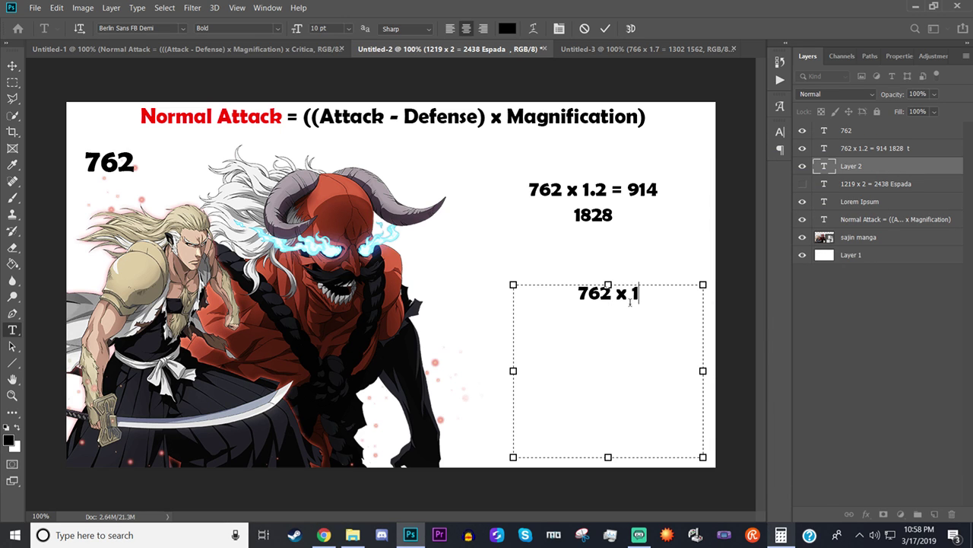
text(.8 *)
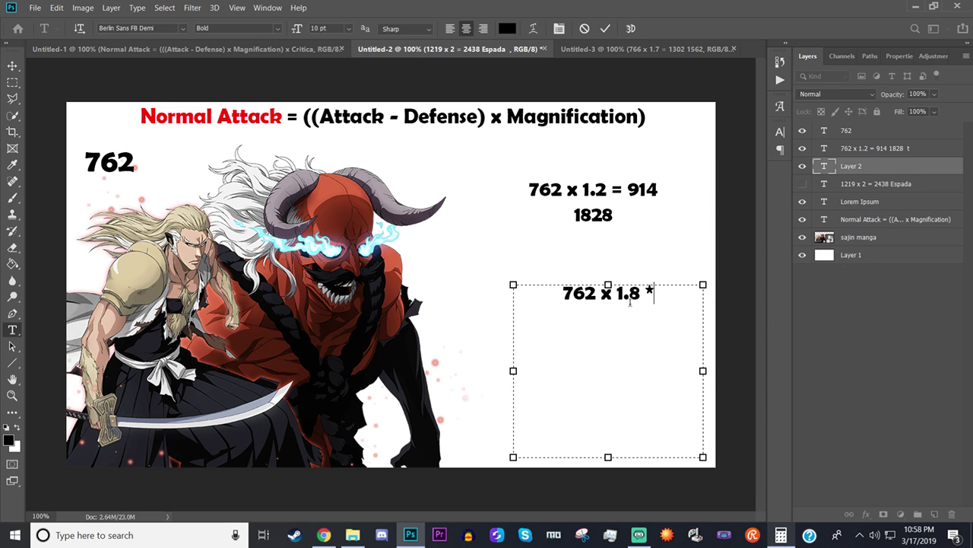
key(BackSpace)
text(-)
key(BackSpace)
text(=)
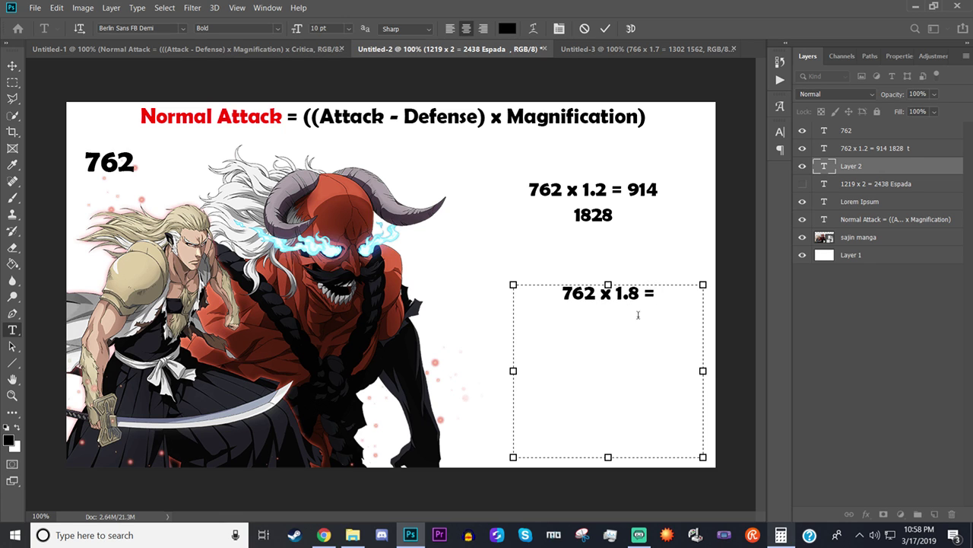
key(alt+Tab)
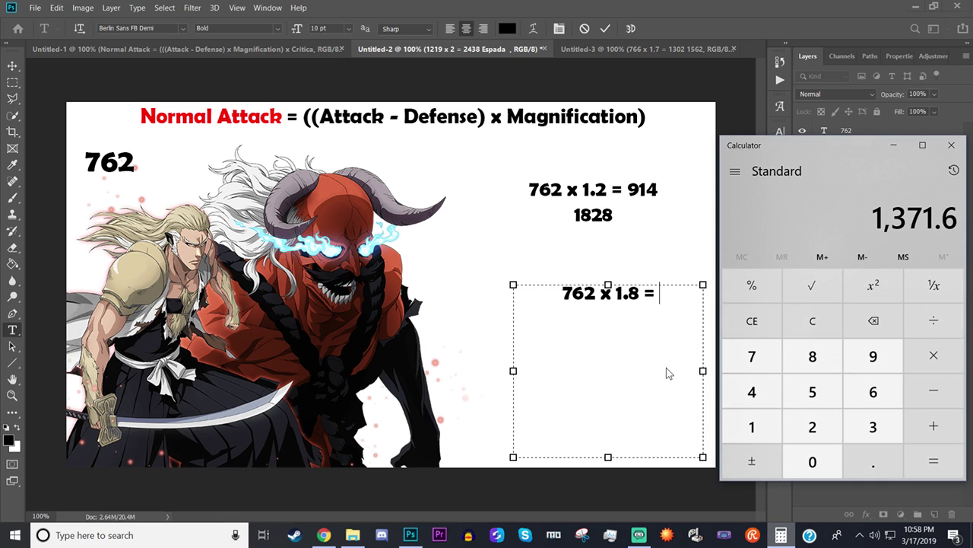
click(669, 294)
text(1371)
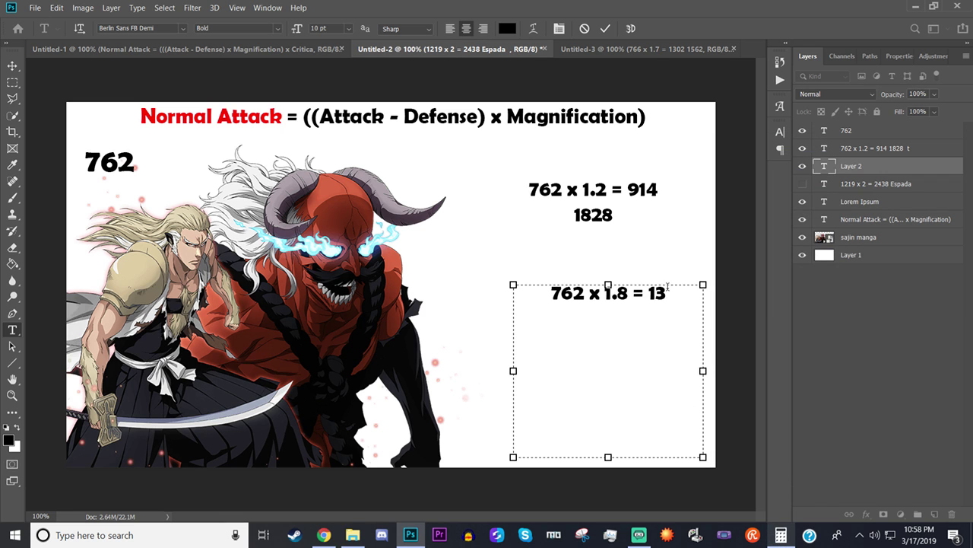
Step: Switch to Calculator and multiply 1371 by 2
click(783, 537)
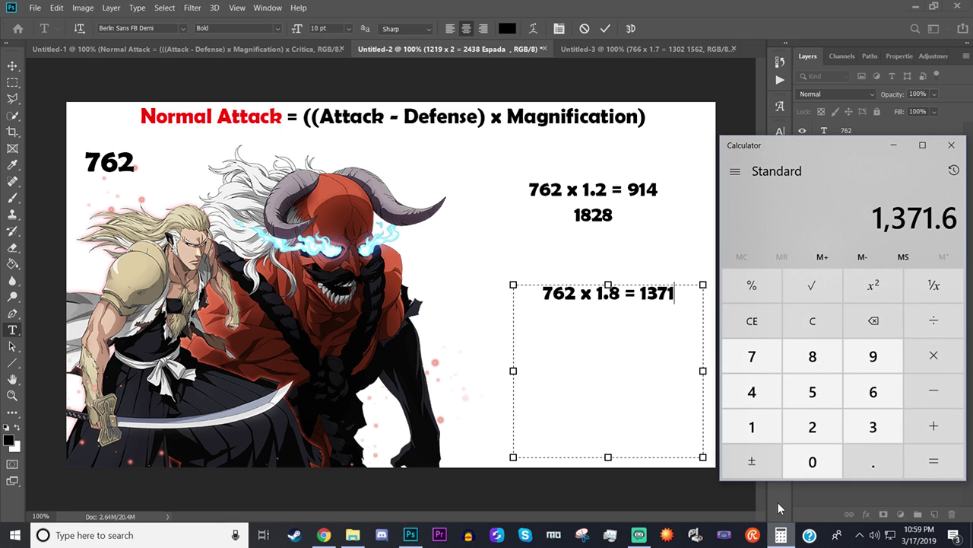
text(1)
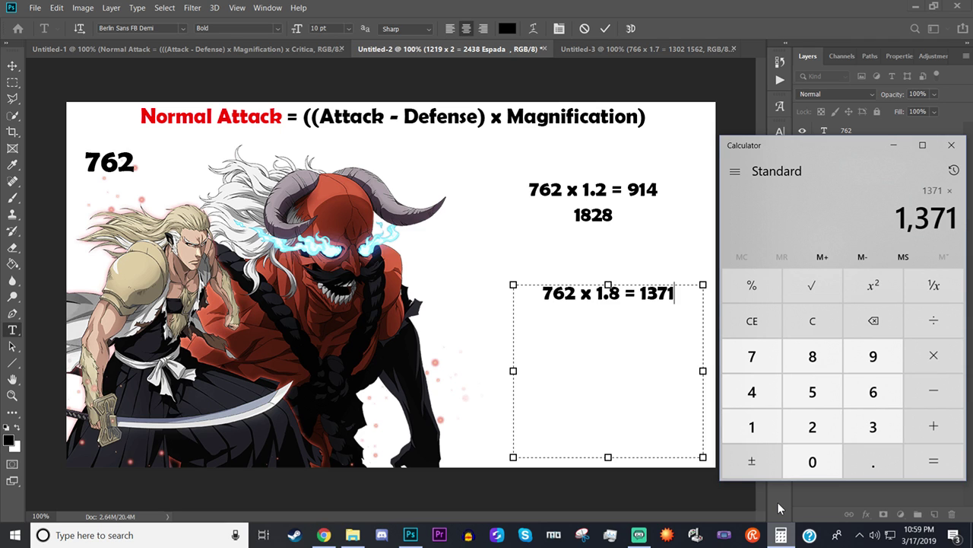
text(3712)
key(Return)
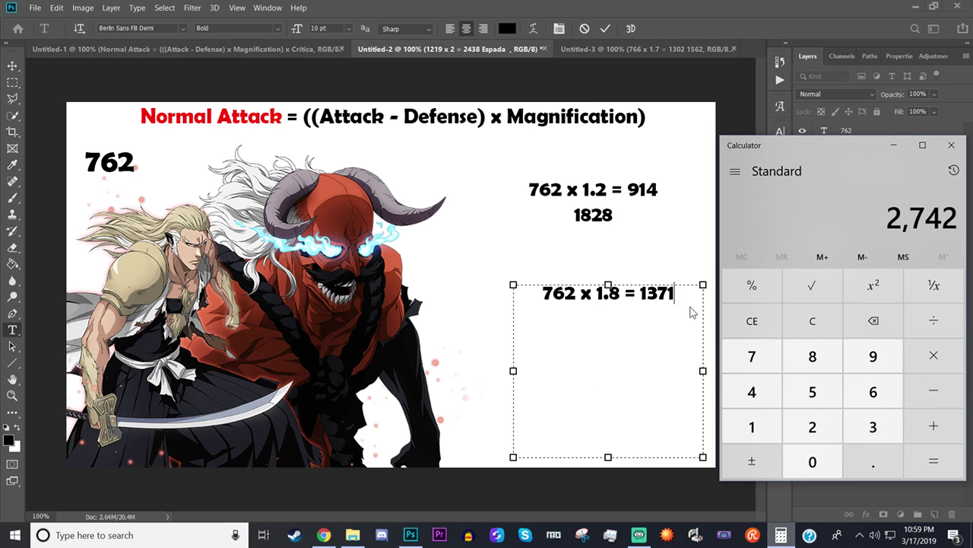
Step: Back in Photoshop, add "2742" on a second line under "762 x 1.8 = 1371" and shorten the text box to just below it
click(654, 330)
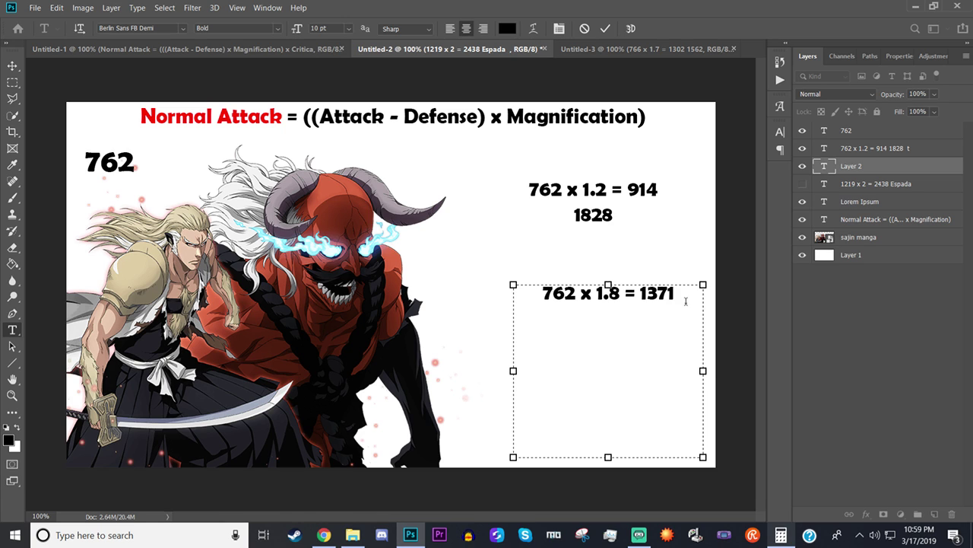
key(Return)
text(2742)
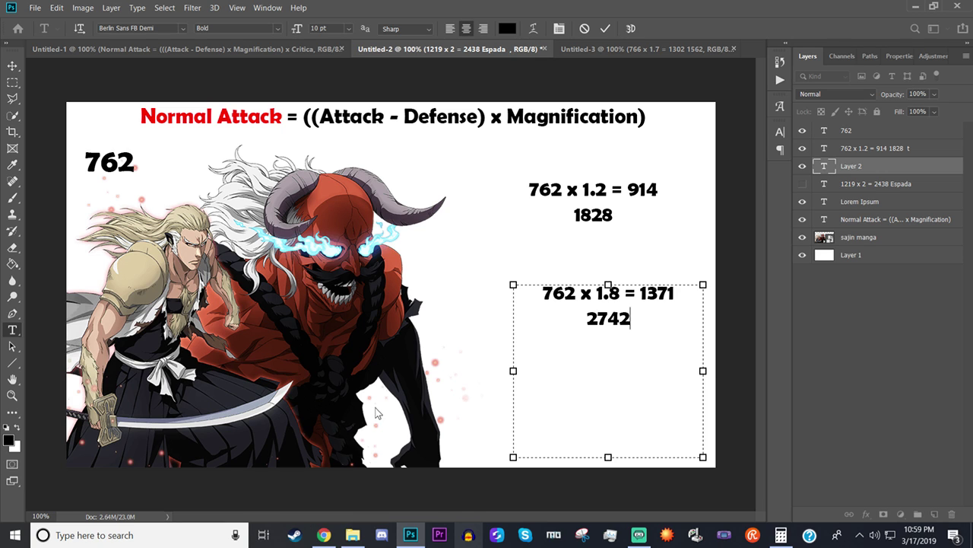
drag(607, 457, 608, 341)
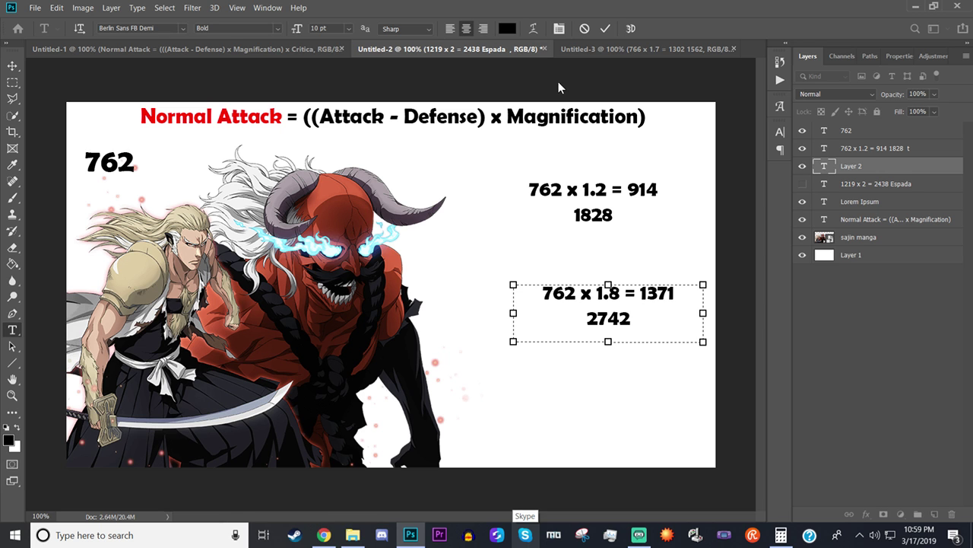
Step: In Untitled-3, hide the "1302 x 1.6 = 2083" and "1302 x 2 = 2604" layers and add an empty paragraph text box below "1562"
click(599, 49)
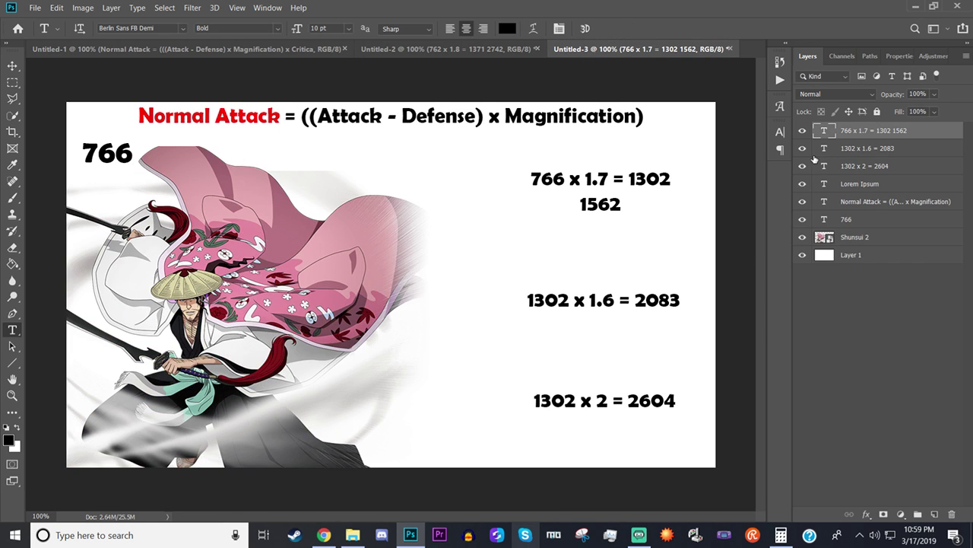
drag(803, 148, 812, 165)
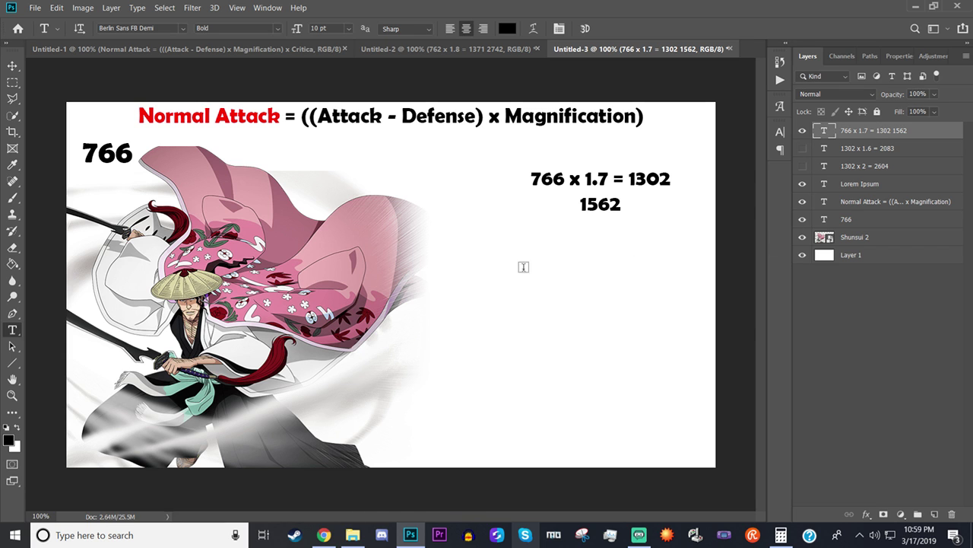
drag(505, 267, 695, 447)
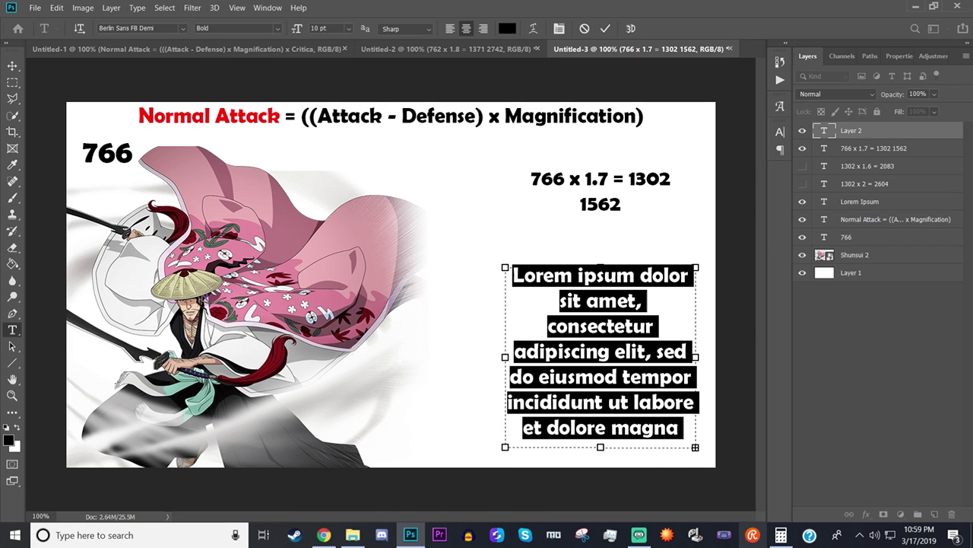
key(BackSpace)
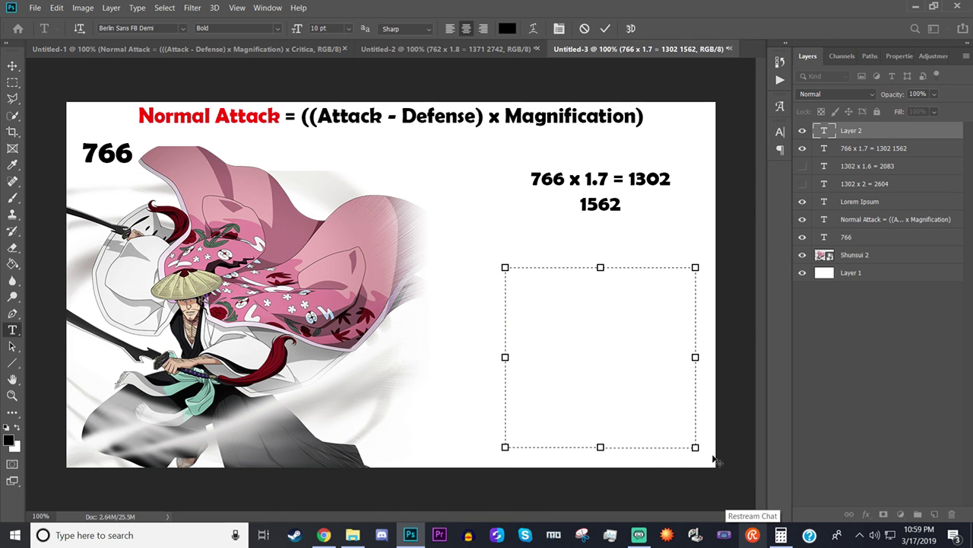
Step: Switch to Calculator and multiply 766 by 2.3
click(782, 535)
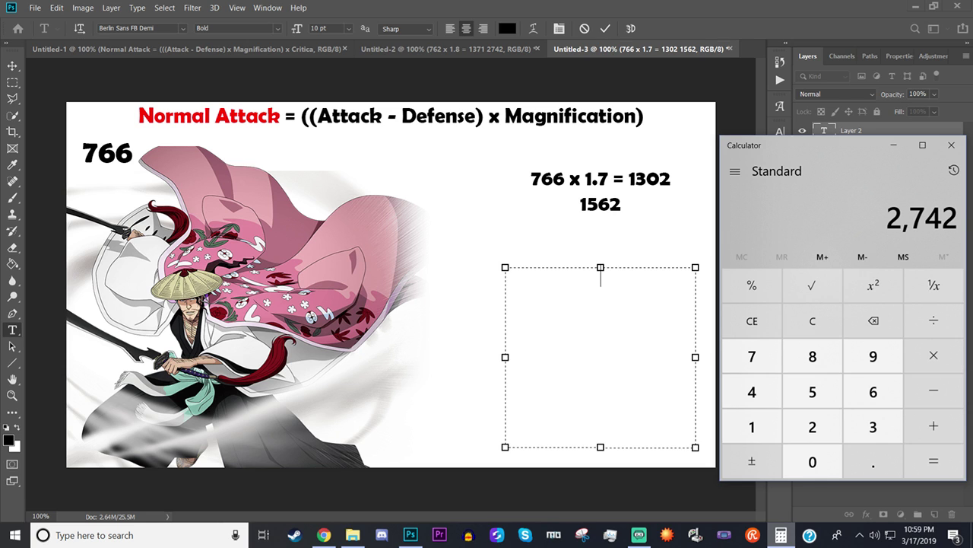
key(4)
key(BackSpace)
text(766)
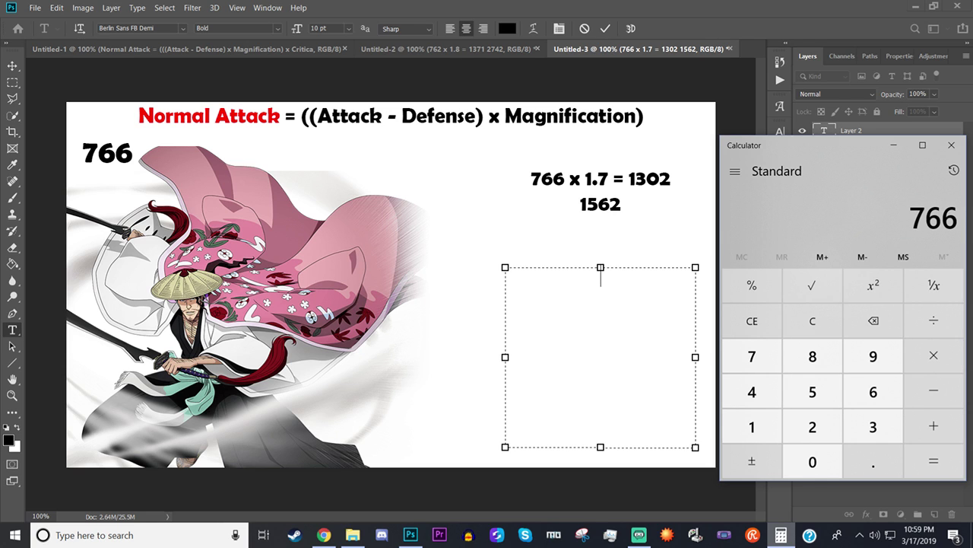
key(asterisk)
text(2.3)
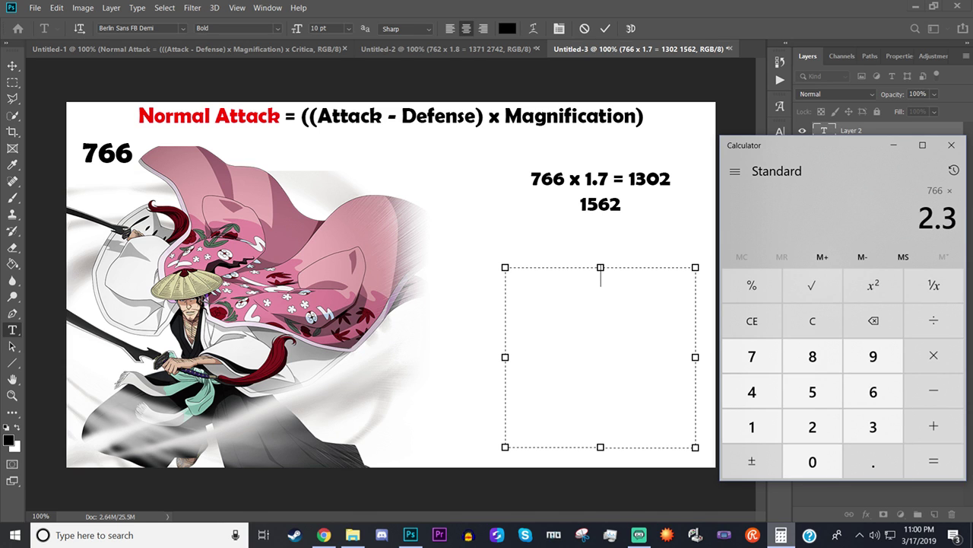
key(Return)
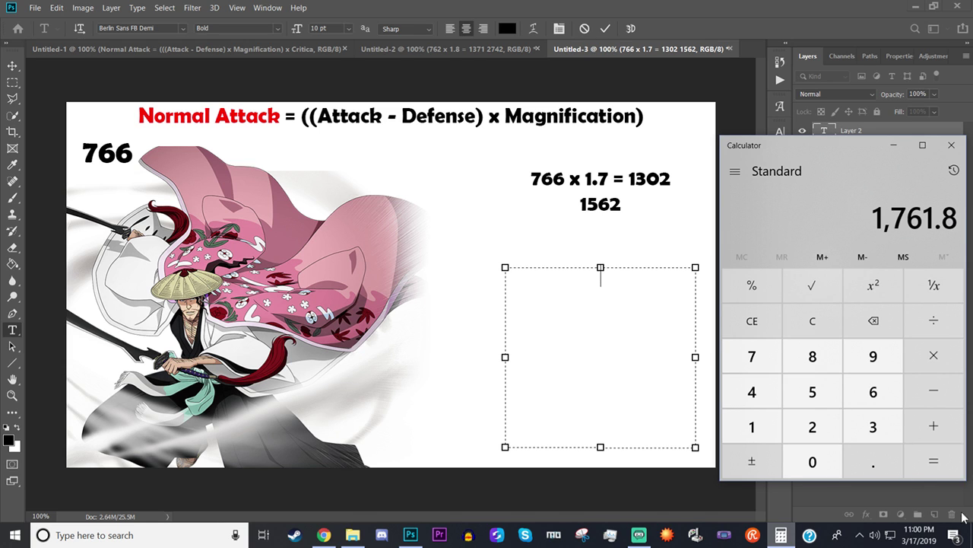
Step: Return to Photoshop, view the calculations in Untitled-2, and switch back to Untitled-3
click(492, 50)
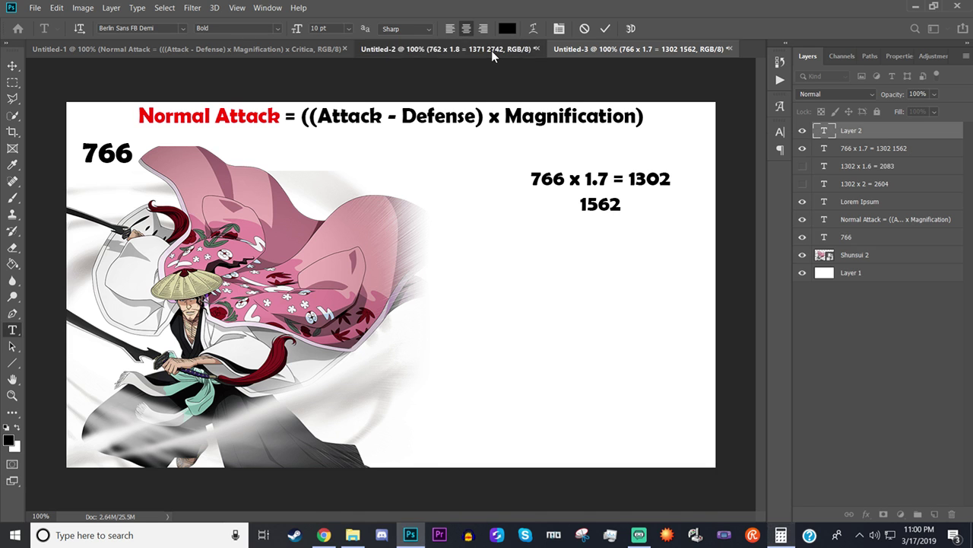
click(491, 50)
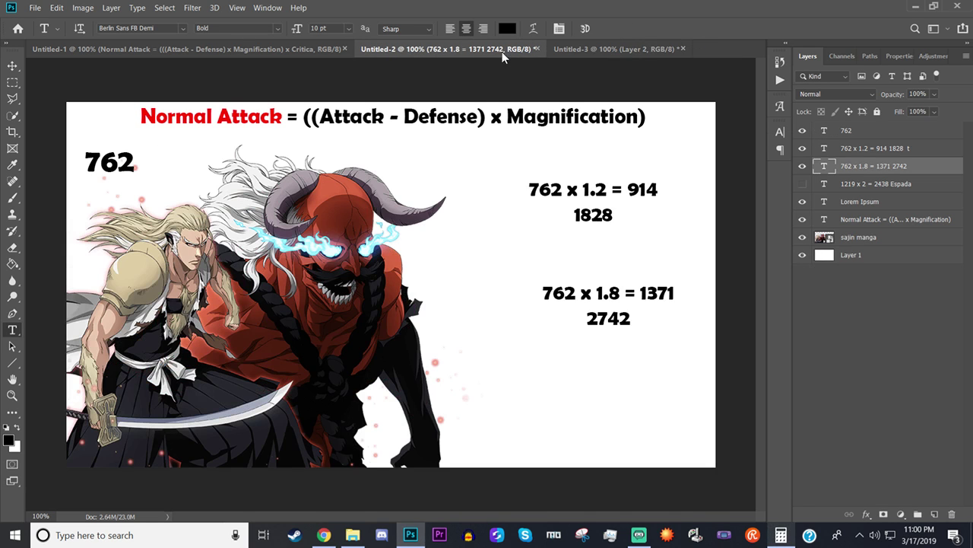
click(601, 46)
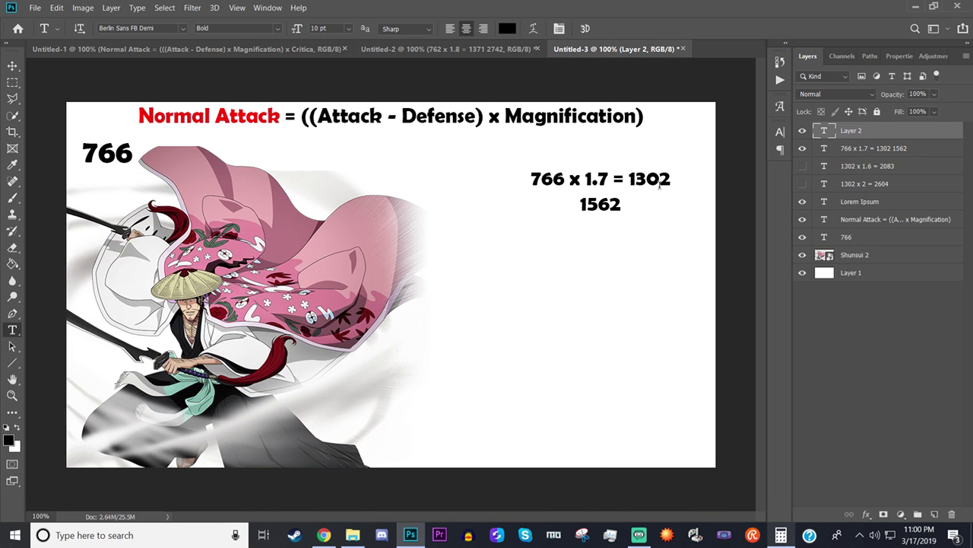
click(604, 305)
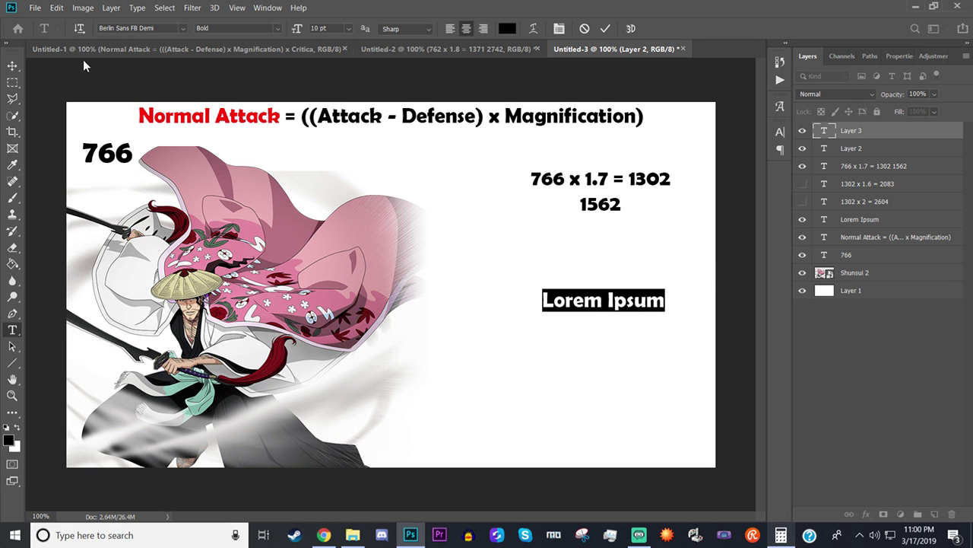
click(12, 67)
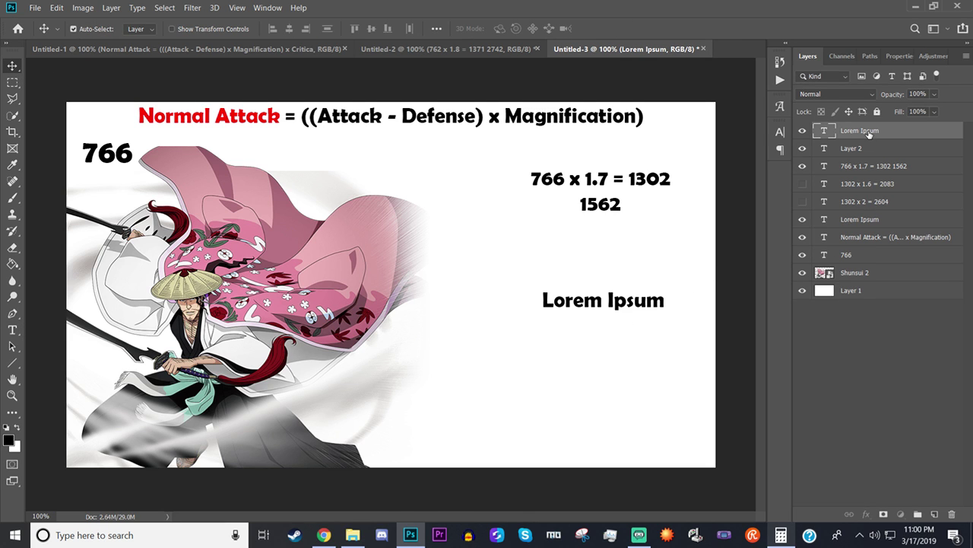
key(Delete)
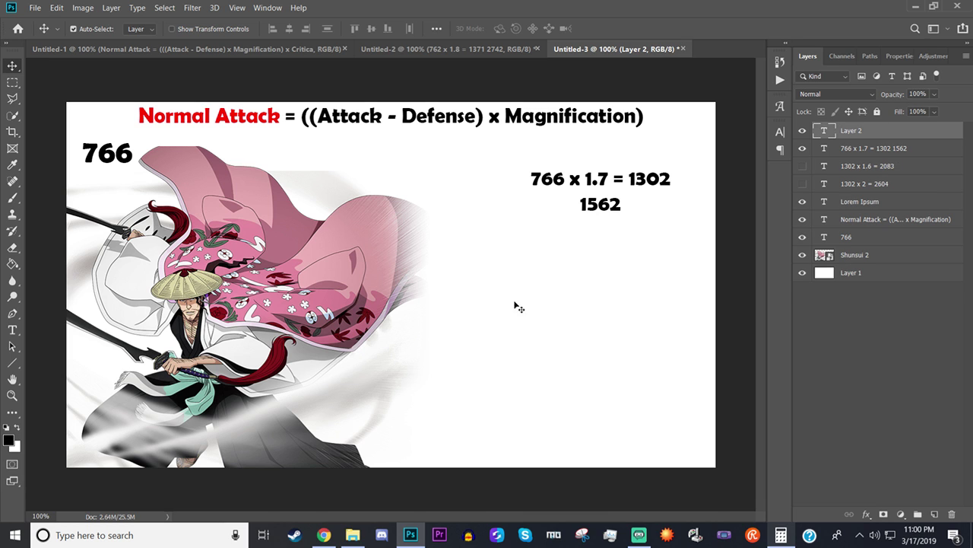
Step: Add a paragraph text box in the empty area well below "1562" and enter "766 x 2.3 ="
key(t)
drag(505, 297, 708, 446)
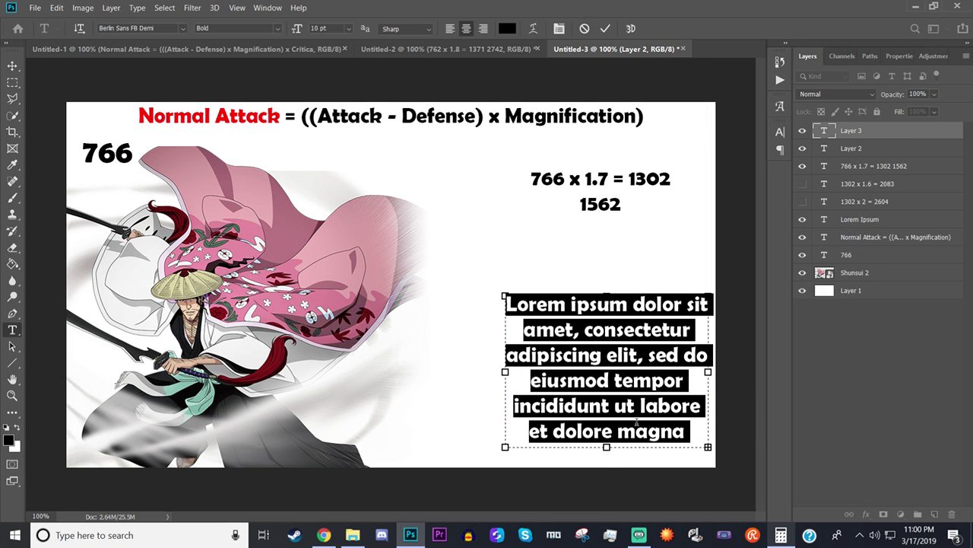
text(766)
text( x )
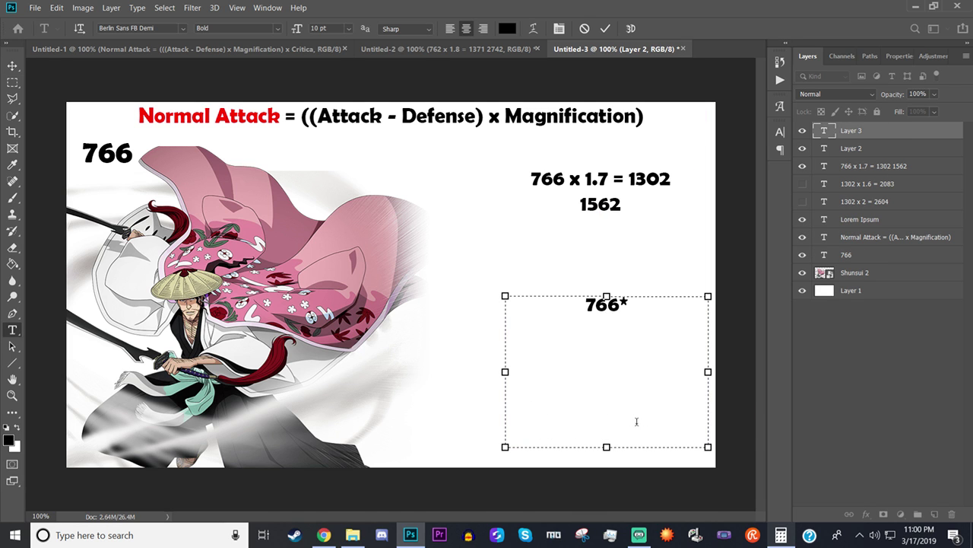
text(1)
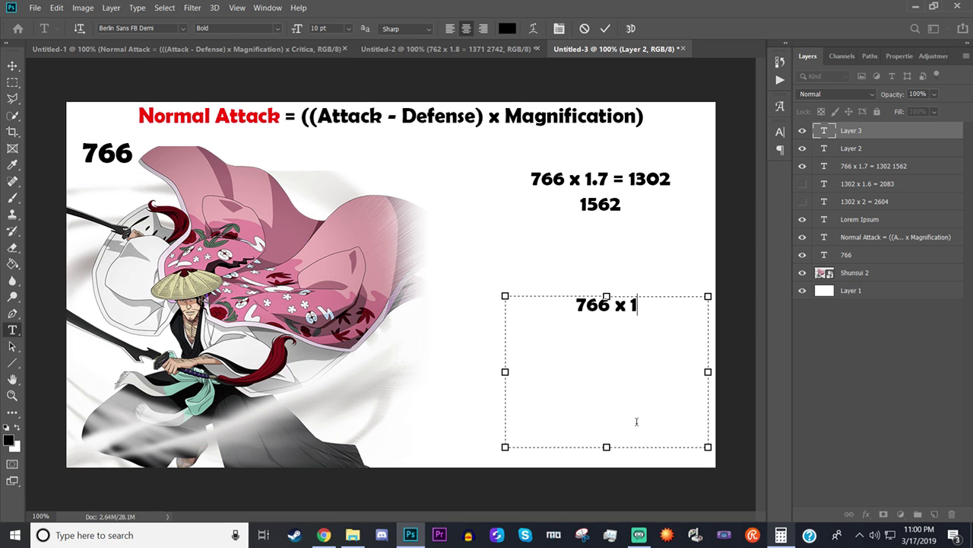
key(BackSpace)
text(2.)
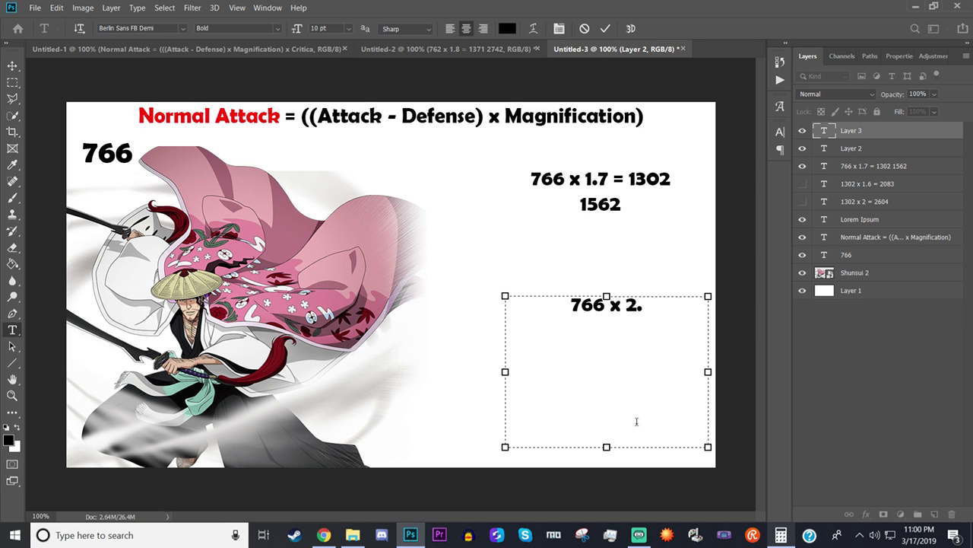
text(3 -)
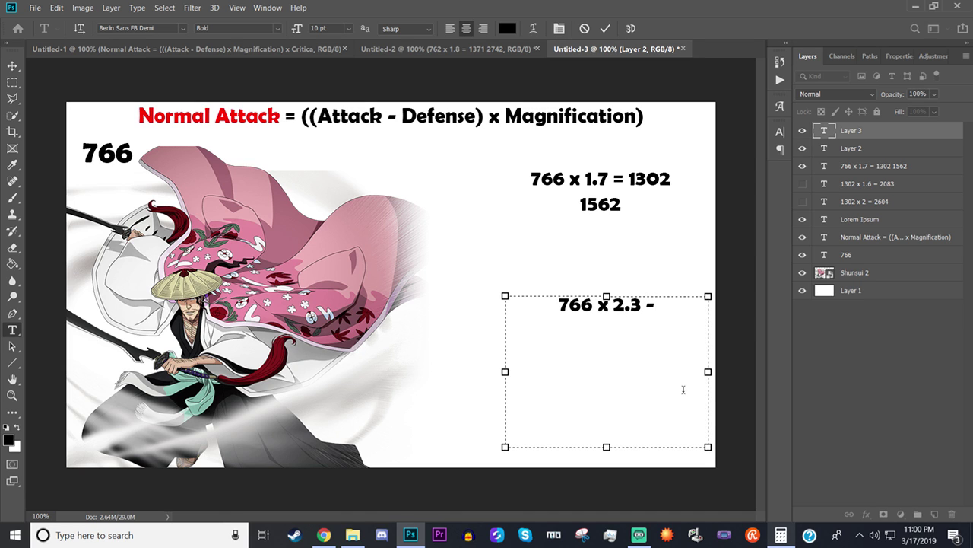
key(BackSpace)
text(=)
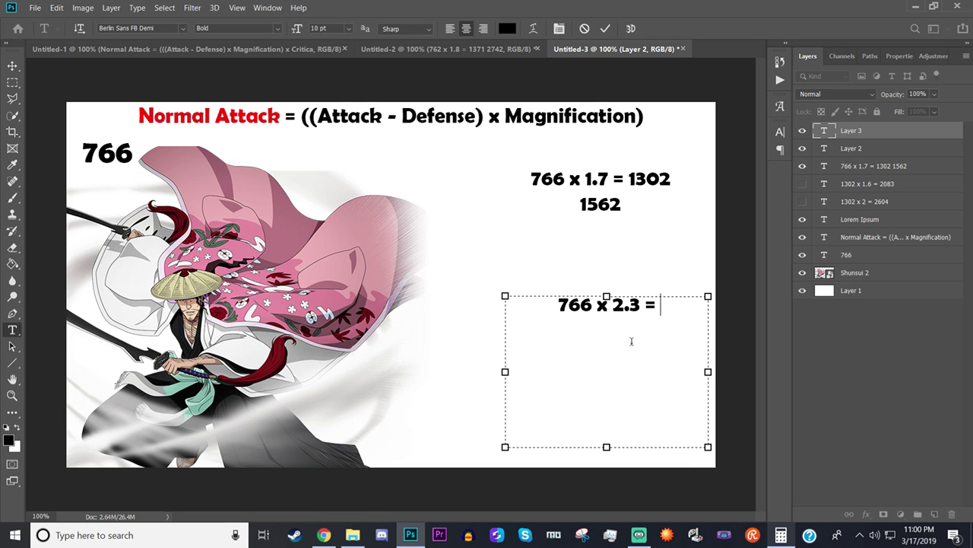
Step: Check the product in Calculator and complete the new line in Photoshop as "766 x 2.3 = 1761"
click(781, 535)
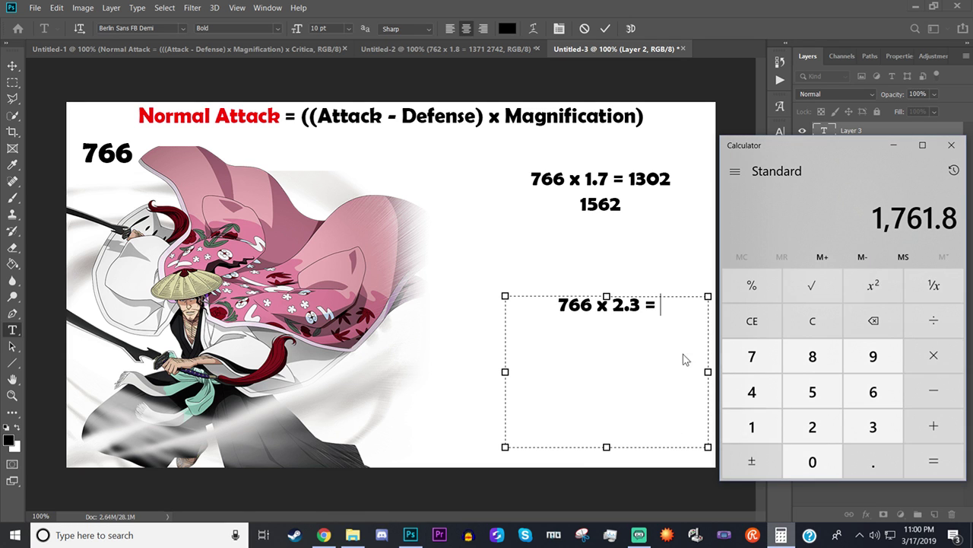
click(666, 327)
text(1762)
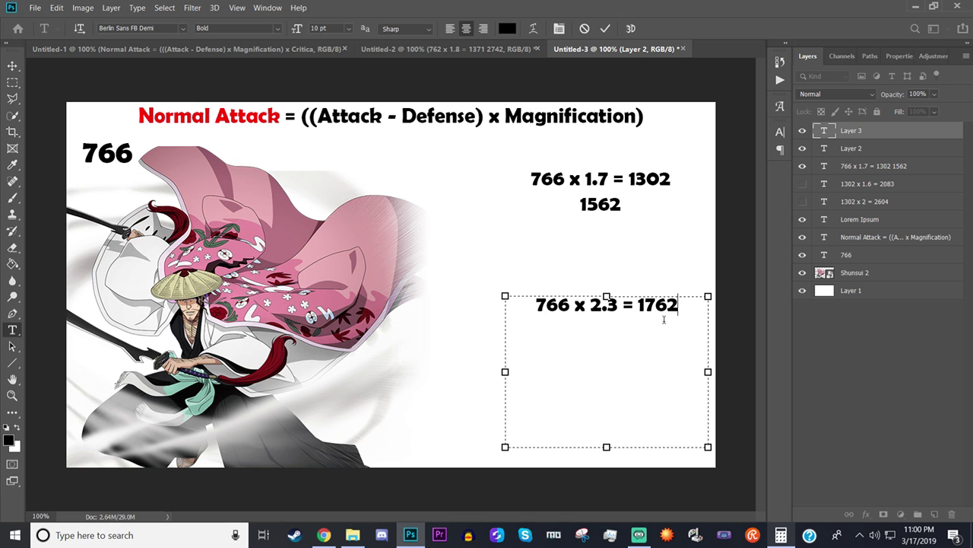
key(BackSpace)
text(1)
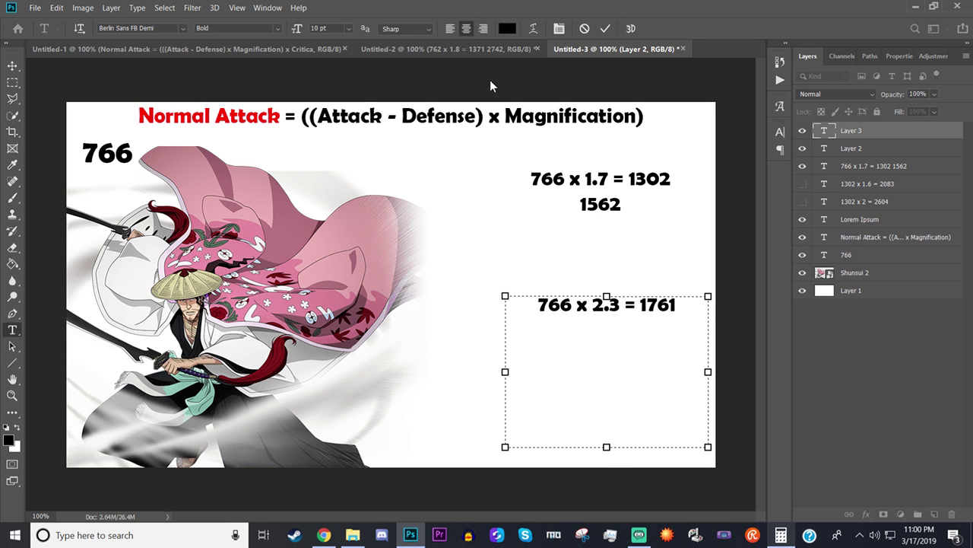
Step: Compare the calculations in Untitled-2 with those in Untitled-3, ending in Untitled-3 with the Move tool active
click(477, 46)
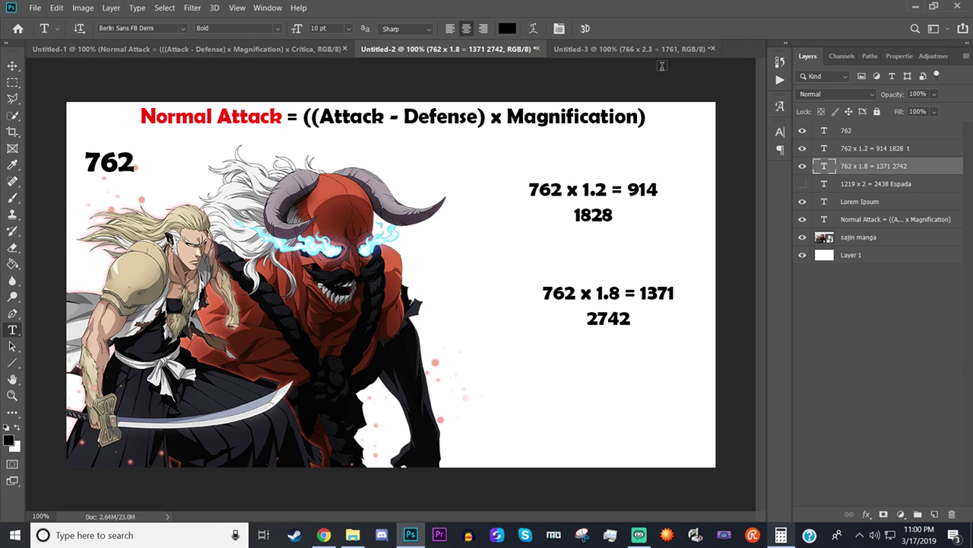
click(601, 49)
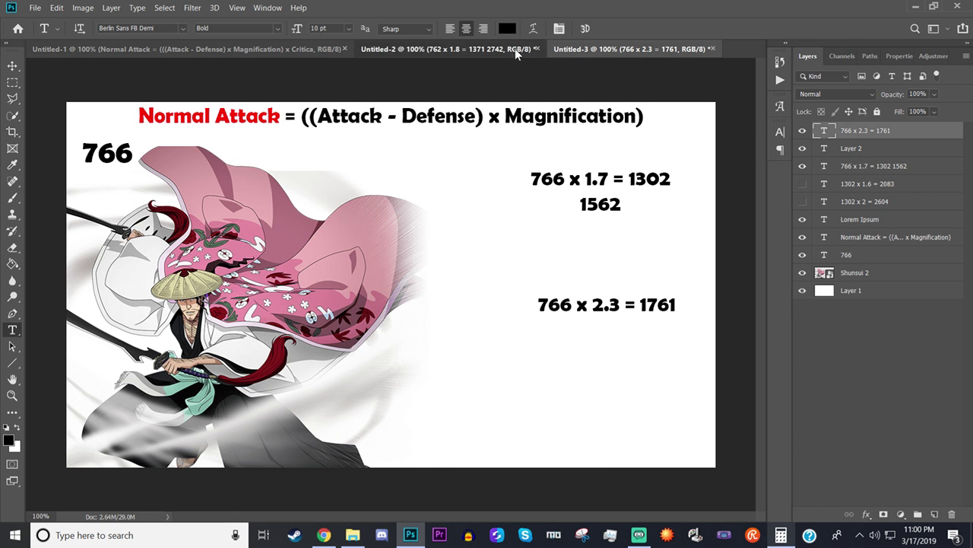
click(515, 46)
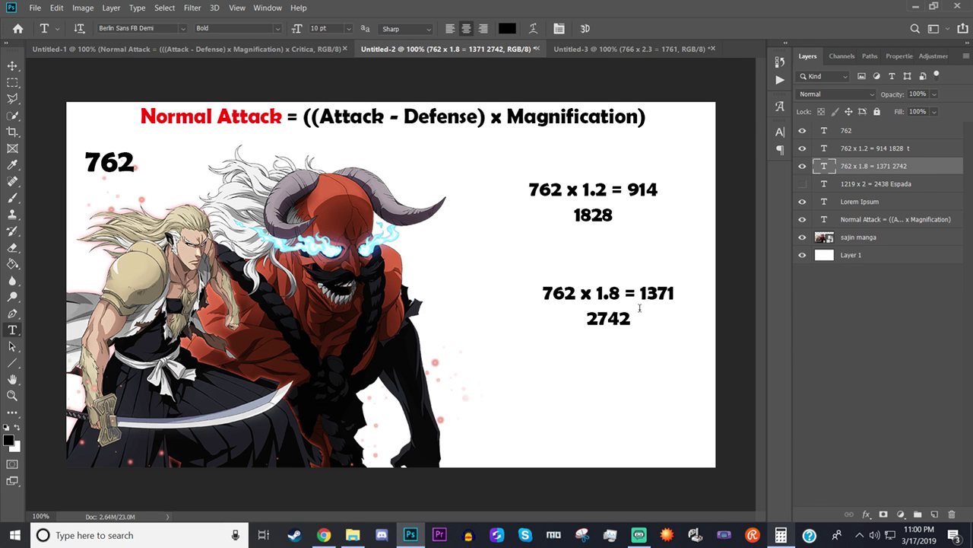
click(625, 47)
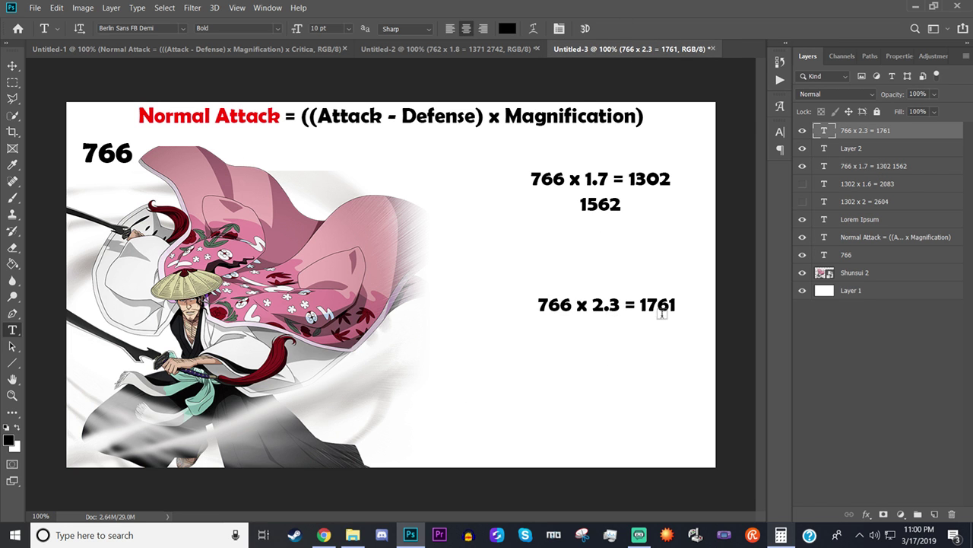
click(13, 65)
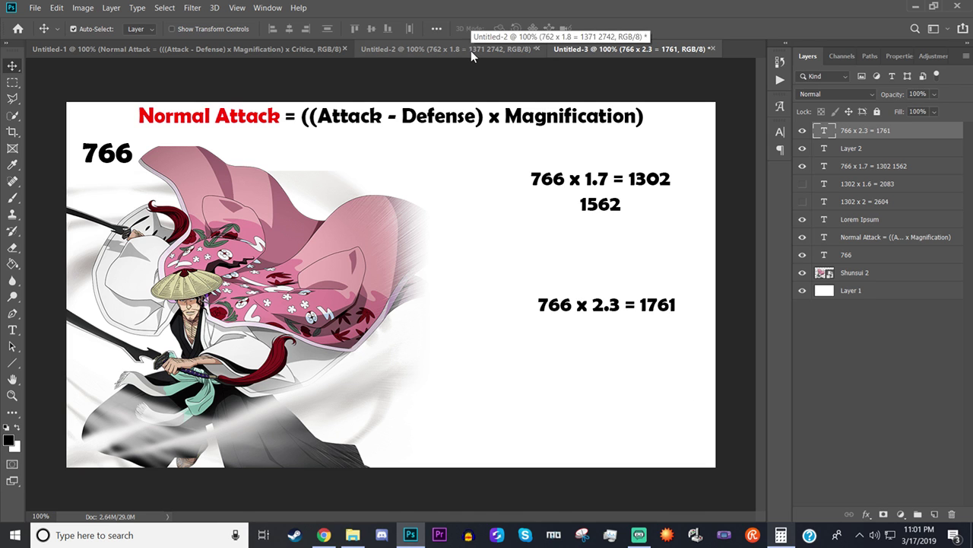
Step: Switch to Calculator and multiply the displayed 766 x 2.3 product by 2
click(781, 535)
text(*2)
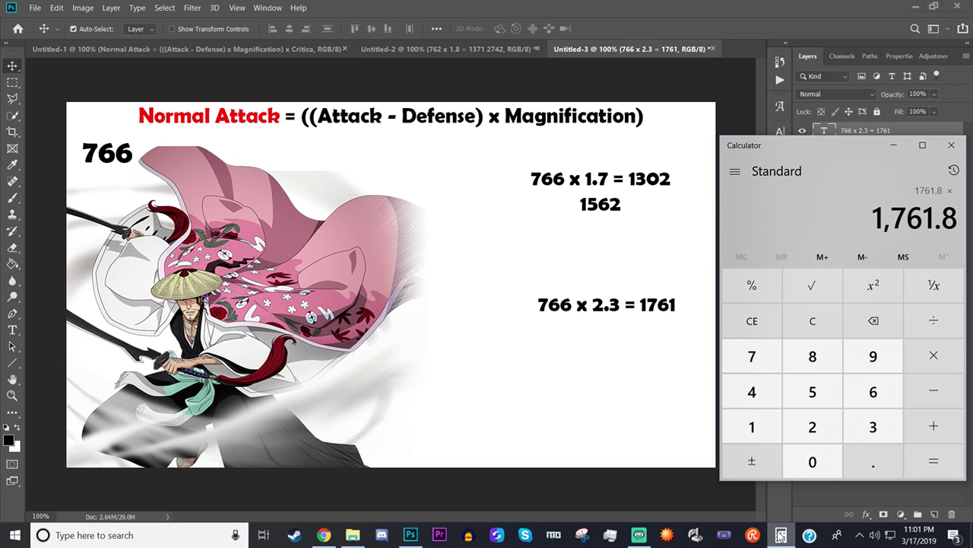
key(Return)
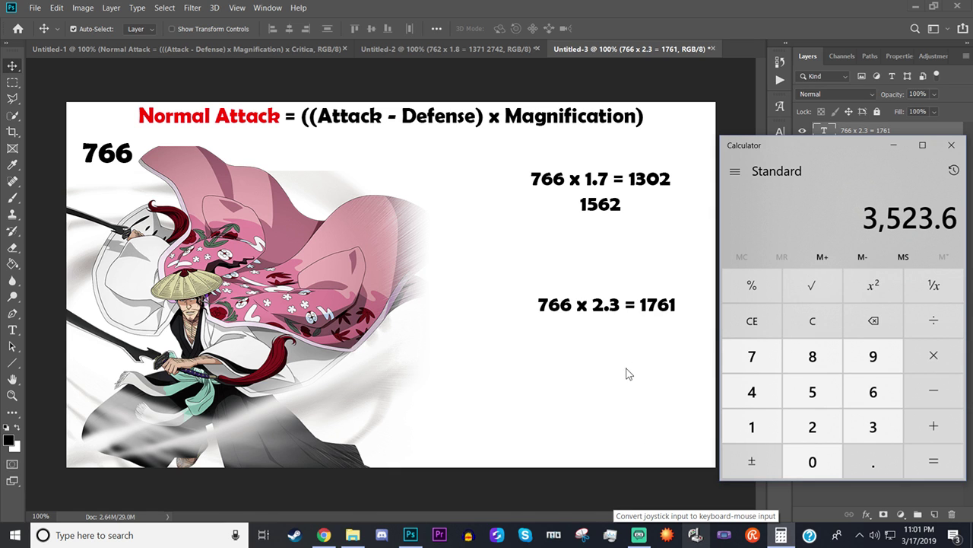
Step: Return to Photoshop and add a separate text box reading "3522" below "766 x 2.3 = 1761"
click(590, 363)
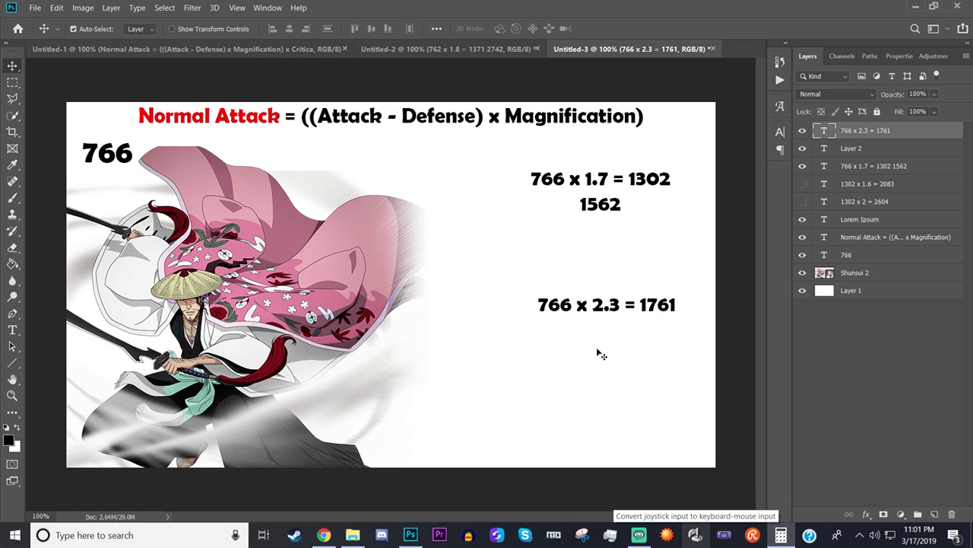
key(t)
drag(658, 434, 676, 430)
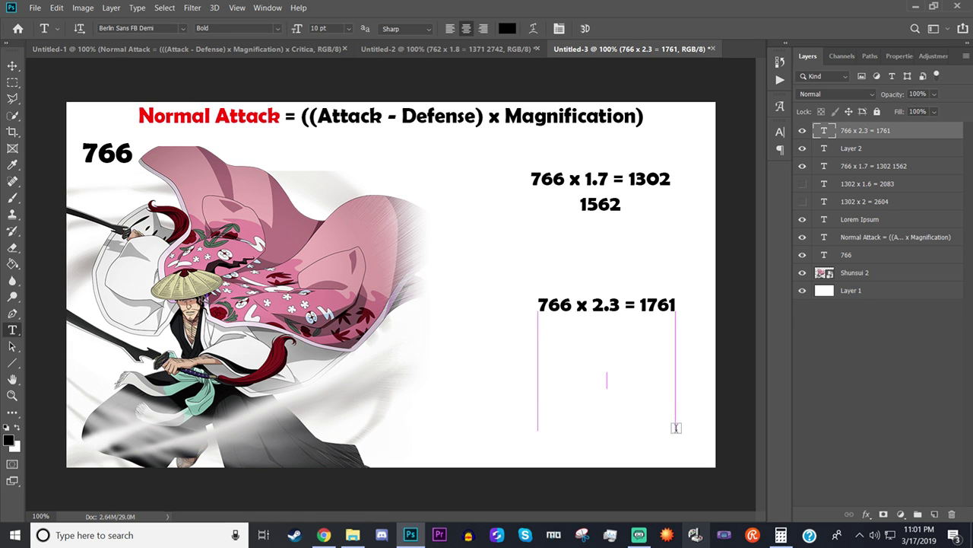
text(3522)
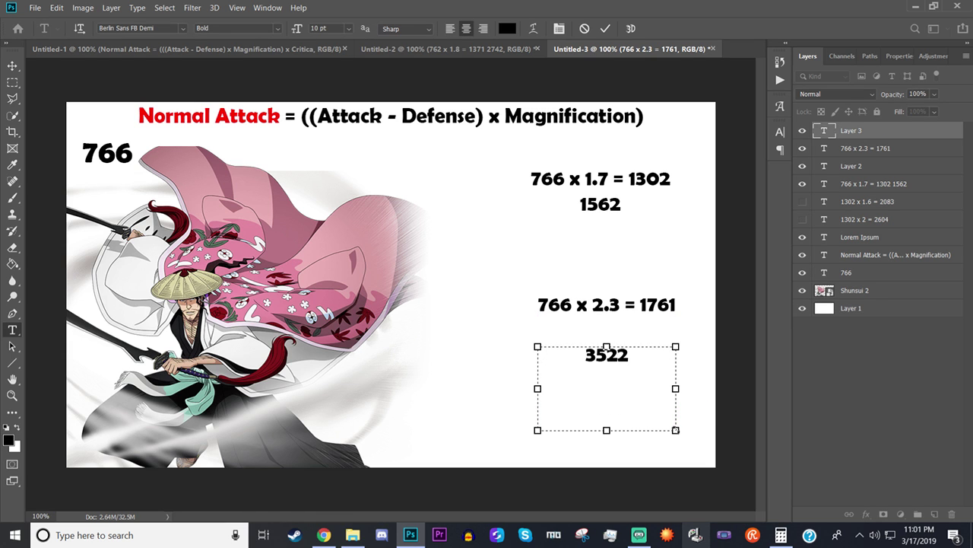
click(12, 67)
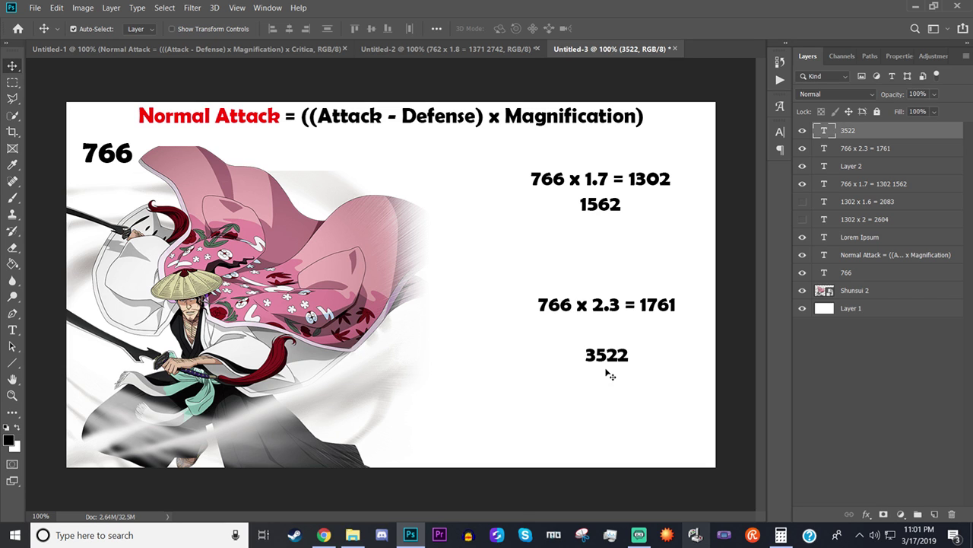
Step: In Untitled-2, add a paragraph text box below "2742" and enter "762 x 2 ="
click(493, 49)
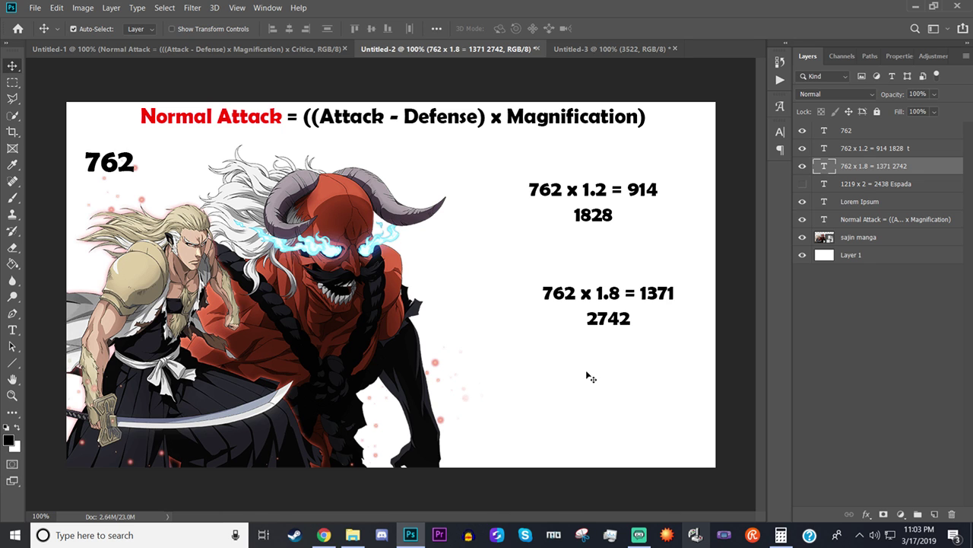
key(t)
drag(519, 352, 693, 451)
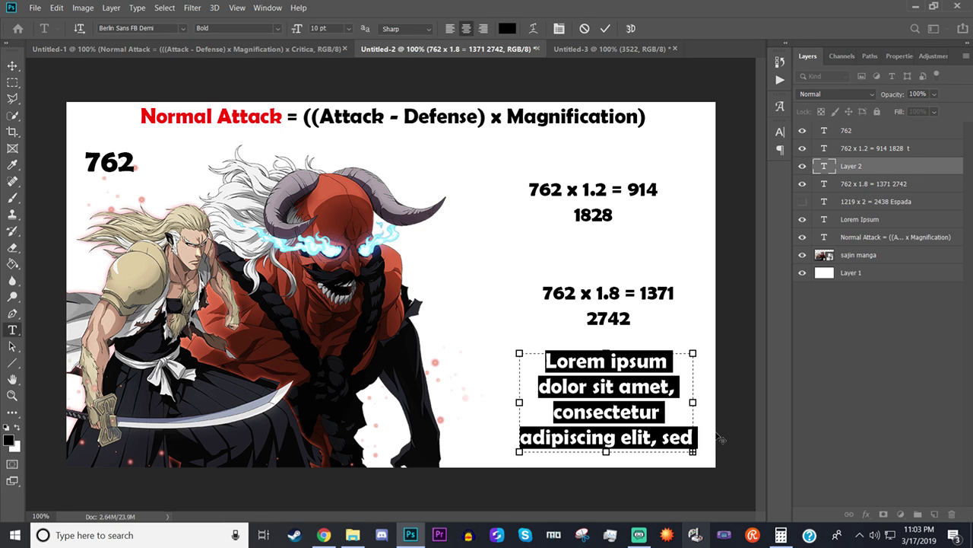
text(762*)
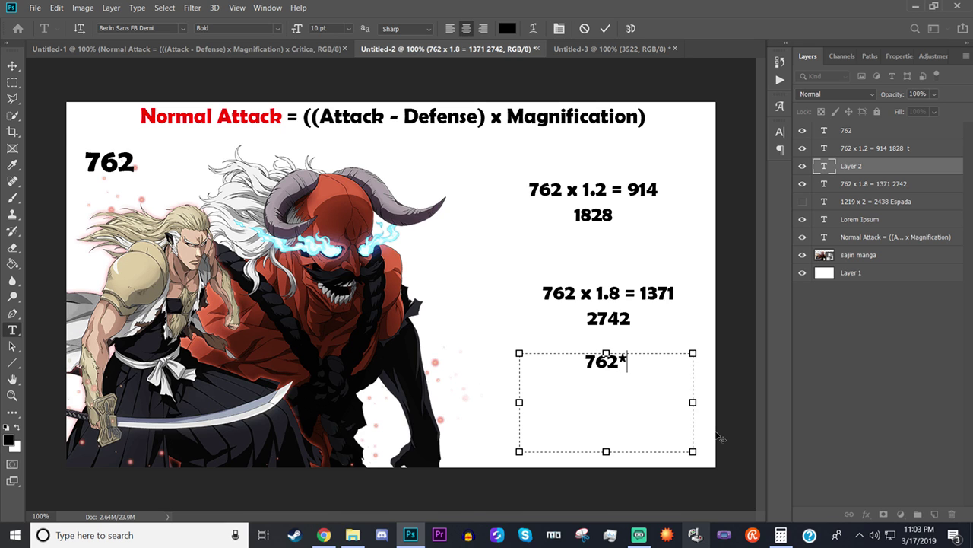
key(BackSpace)
text(x)
key(BackSpace)
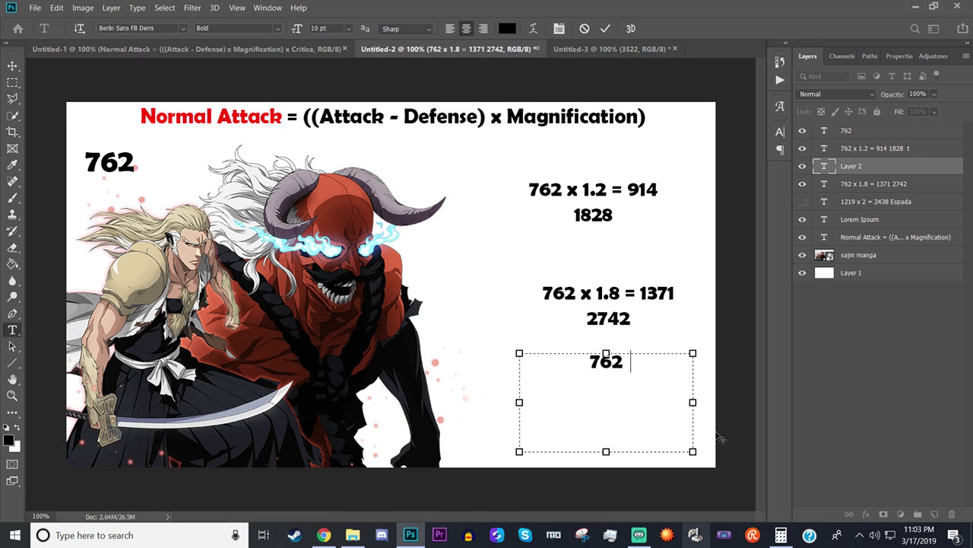
text(x 2)
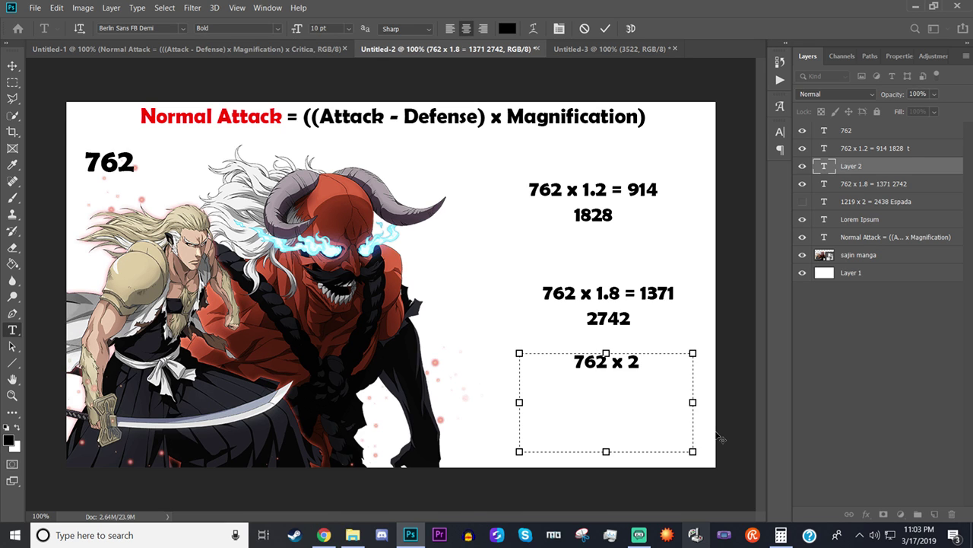
text( =)
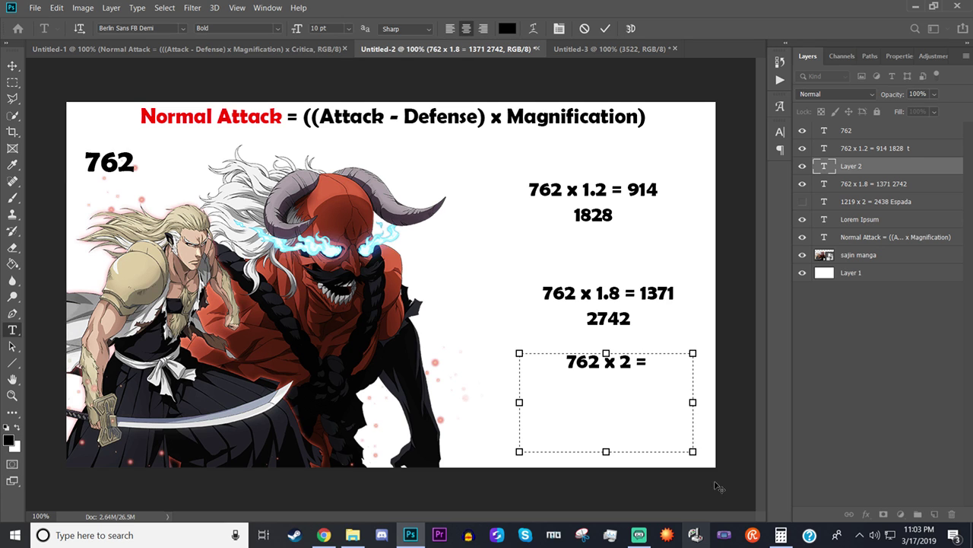
Step: Switch to Calculator and multiply 762 by 2
click(781, 535)
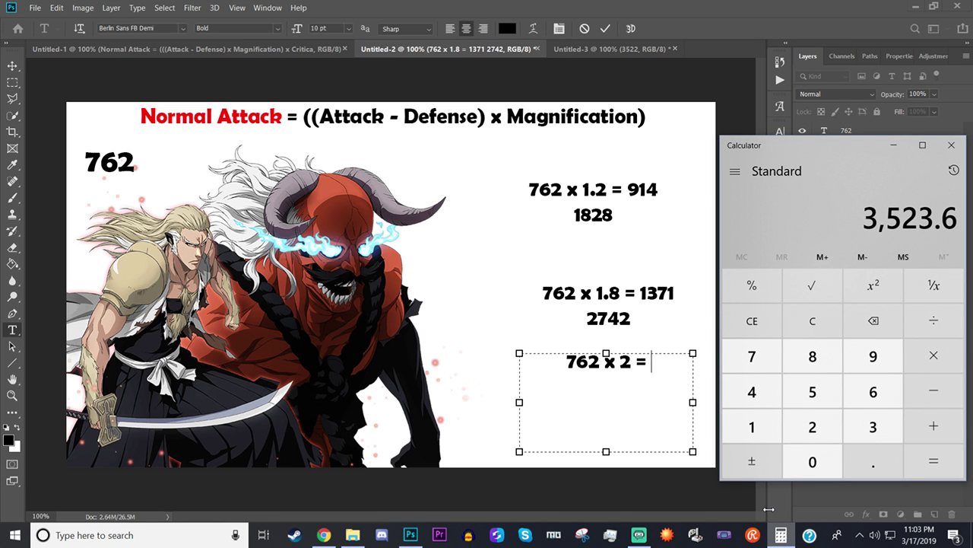
text(762)
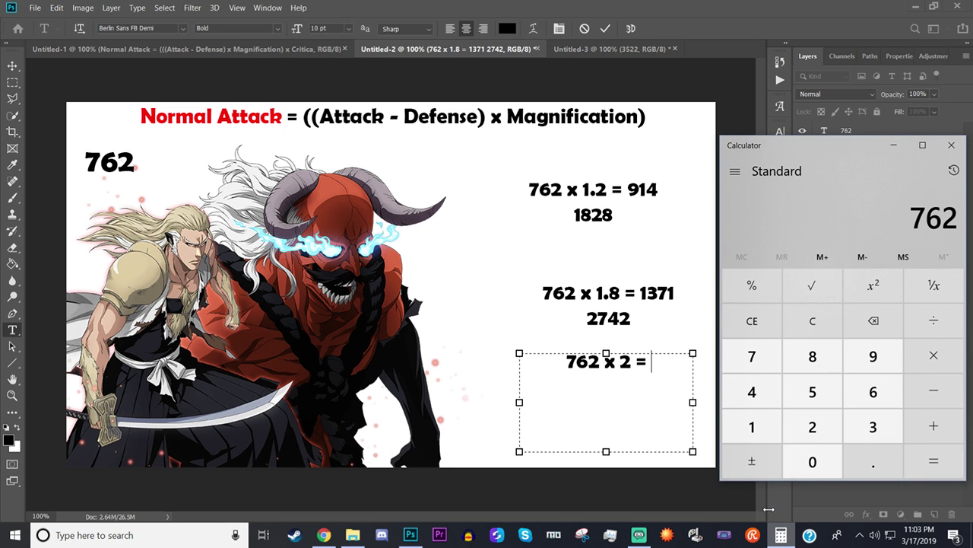
key(slash)
key(asterisk)
text(2)
key(Return)
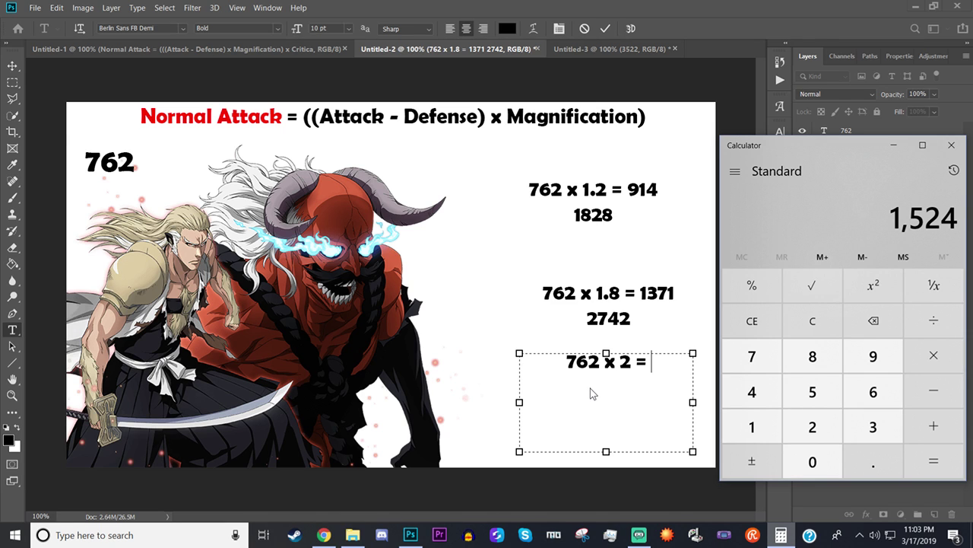
Step: Return to Photoshop and complete the line below "2742" as "762 x 2 = 1524"
click(686, 371)
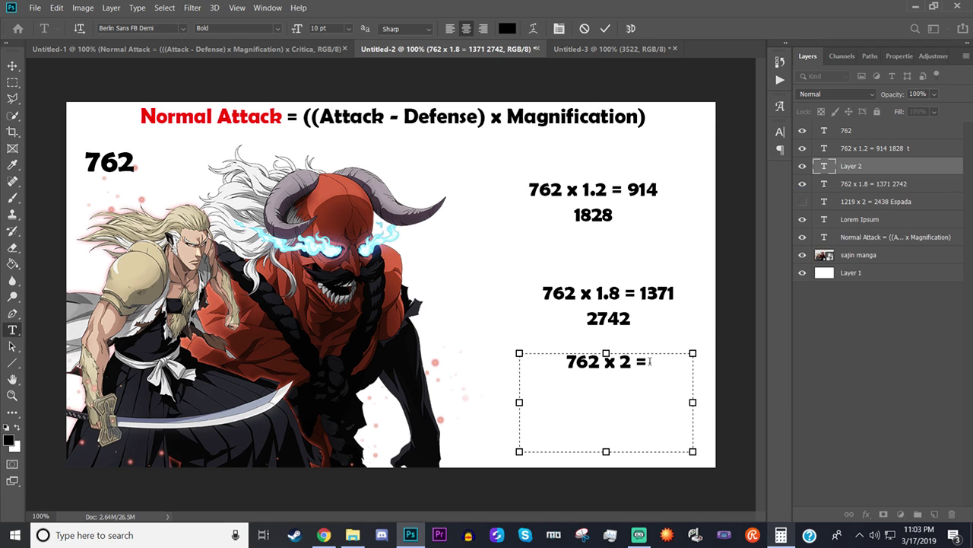
text(1525)
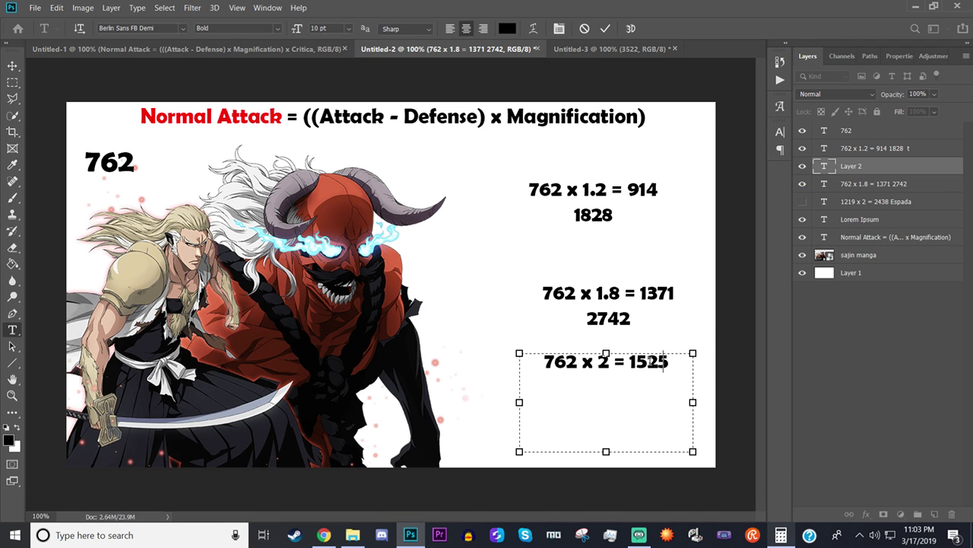
key(BackSpace)
text(4)
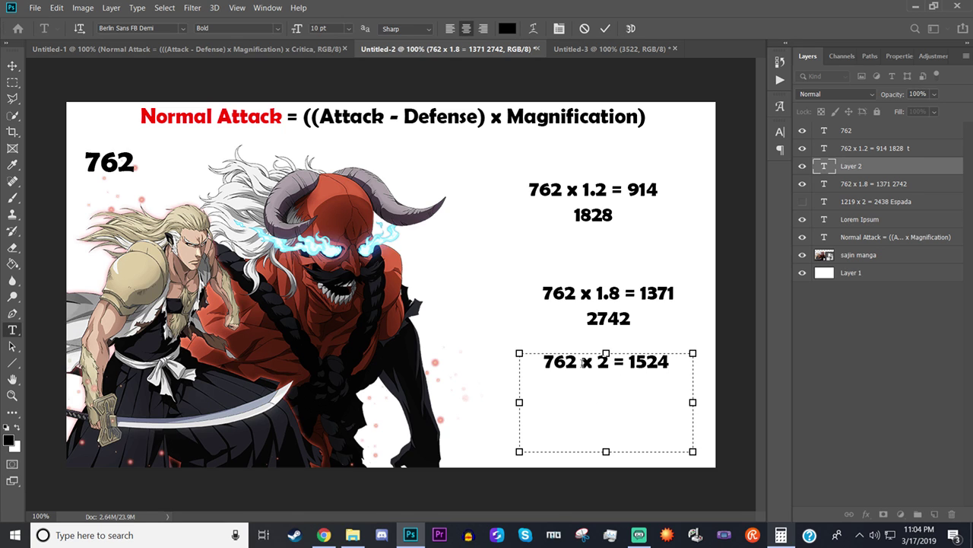
Step: Add a second line reading "1524 x 1.8=" below "762 x 2 = 1524" in the same text box
key(Return)
text(1524 x 10.)
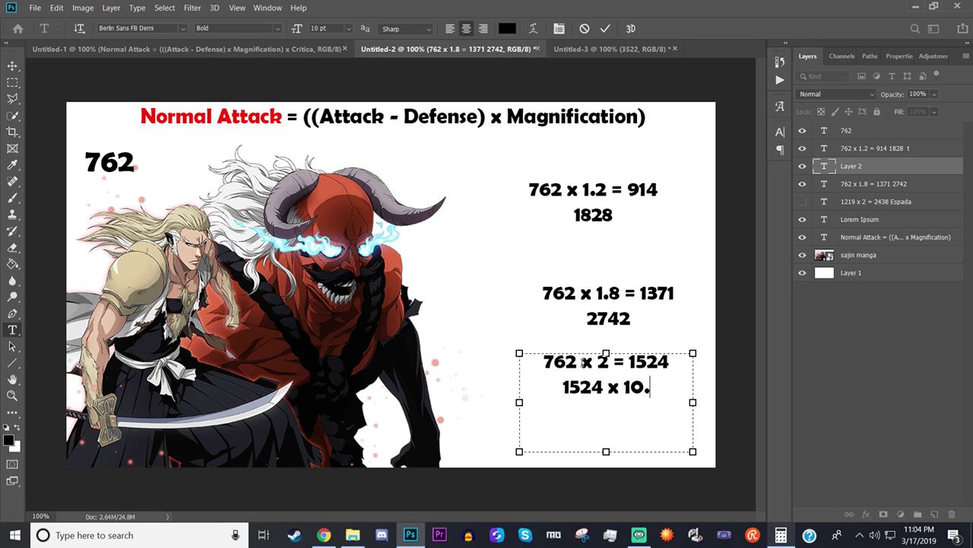
key(BackSpace)
key(BackSpace)
text(.8)
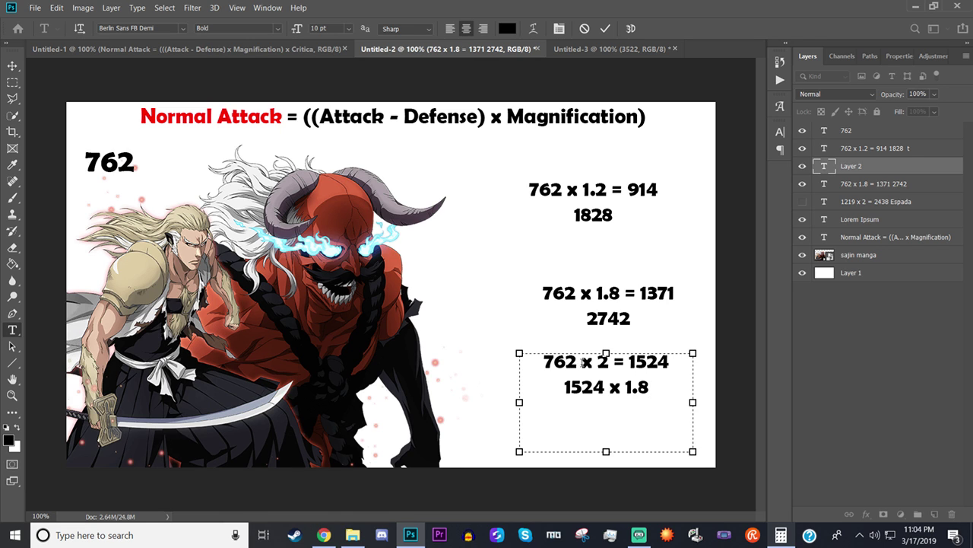
key(BackSpace)
text(=)
key(BackSpace)
text(8=)
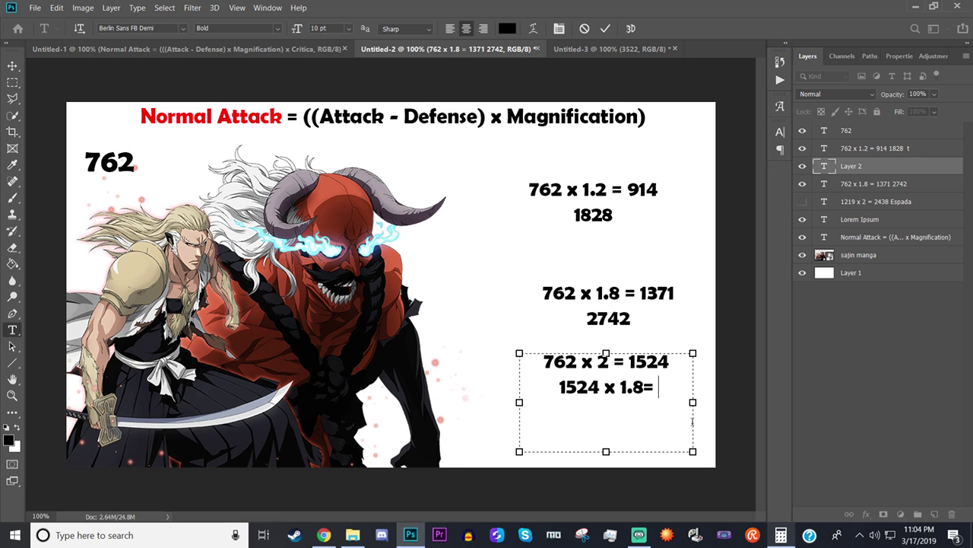
Step: Switch to Calculator and multiply the displayed 1,524 by 1.8
click(781, 534)
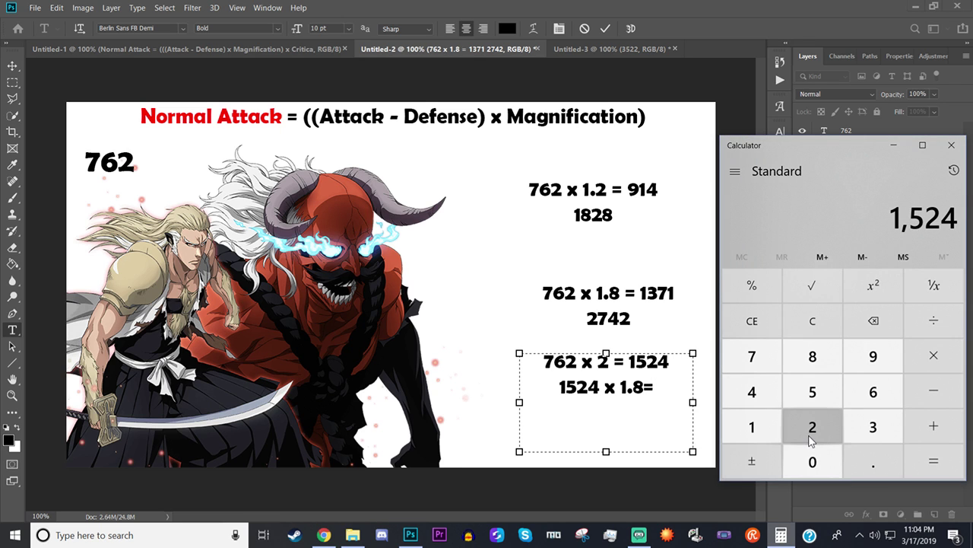
key(asterisk)
text(1.8)
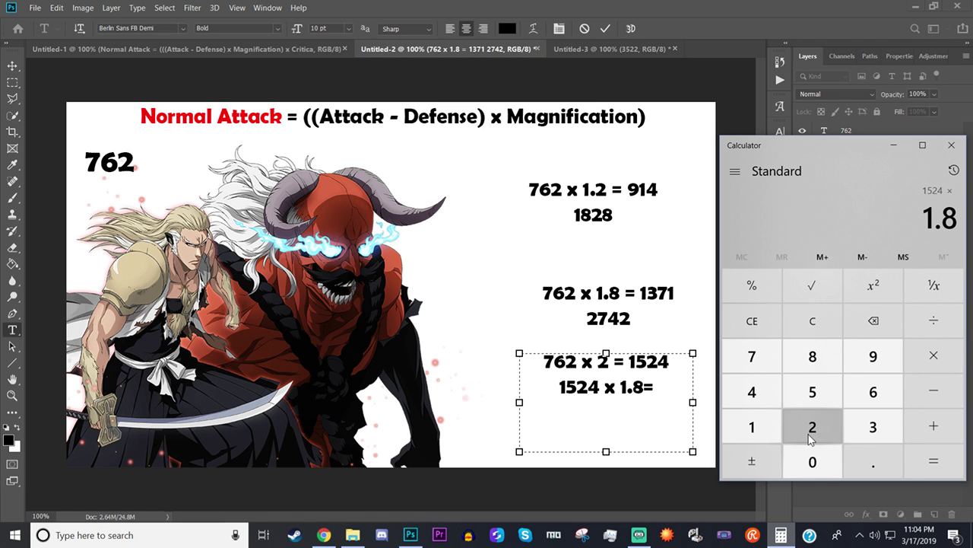
key(Return)
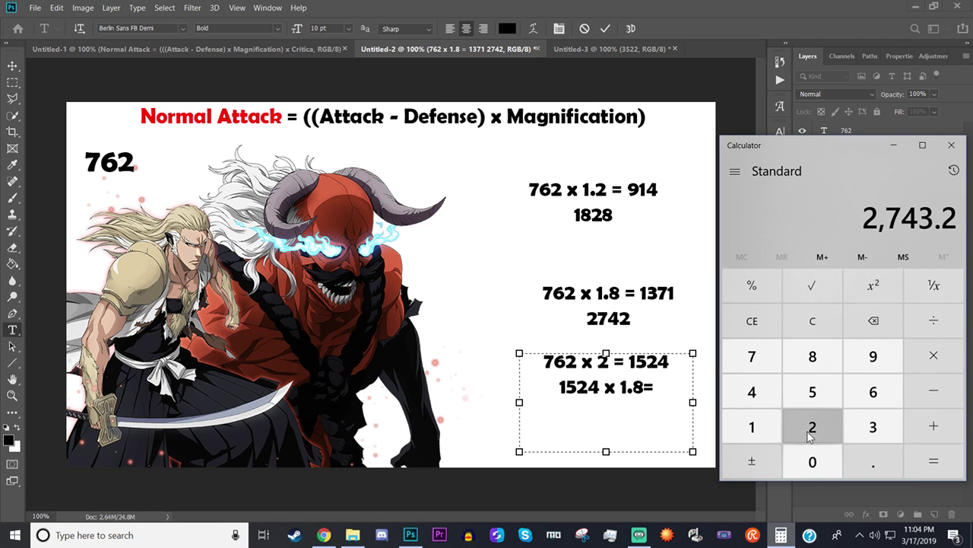
Step: Return to Photoshop and complete the second line as "1524 x 1.8= 2743"
click(667, 392)
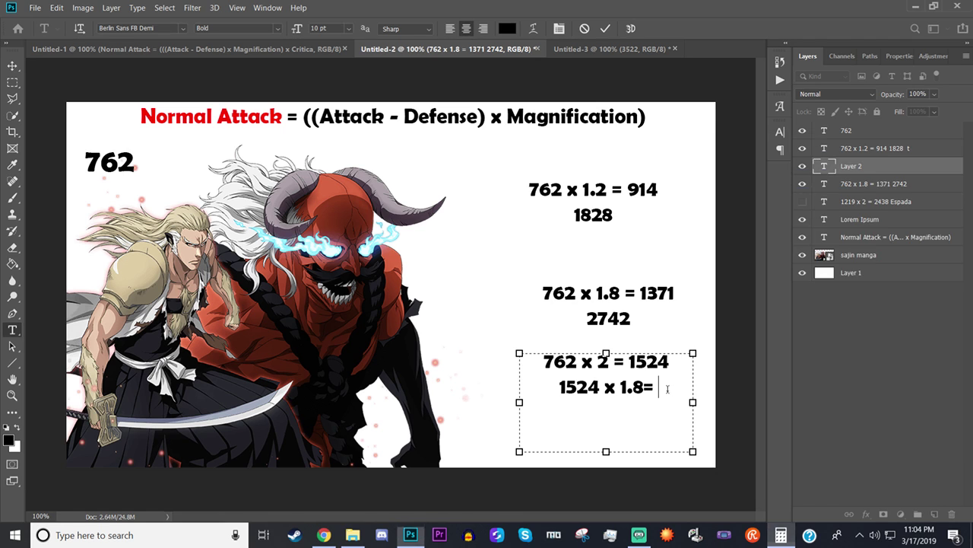
text(27)
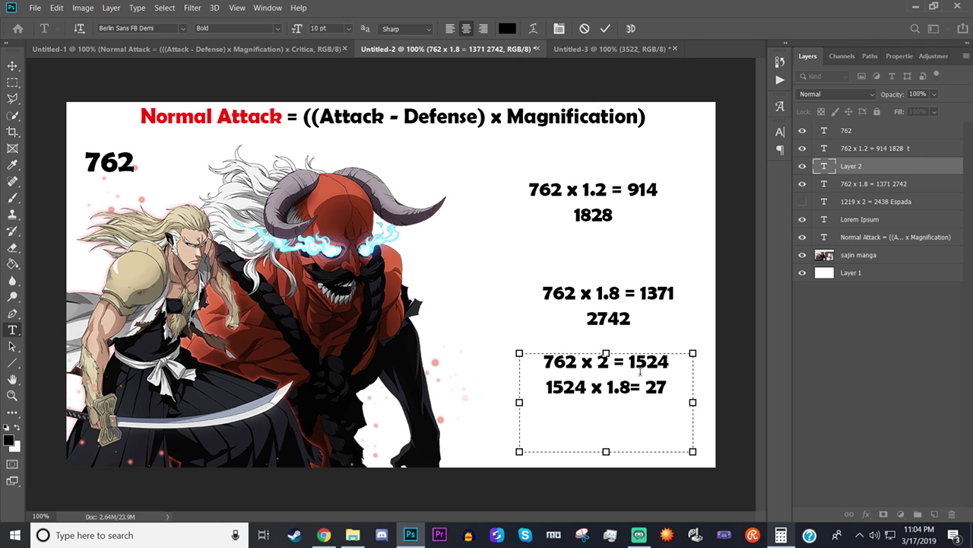
text(43)
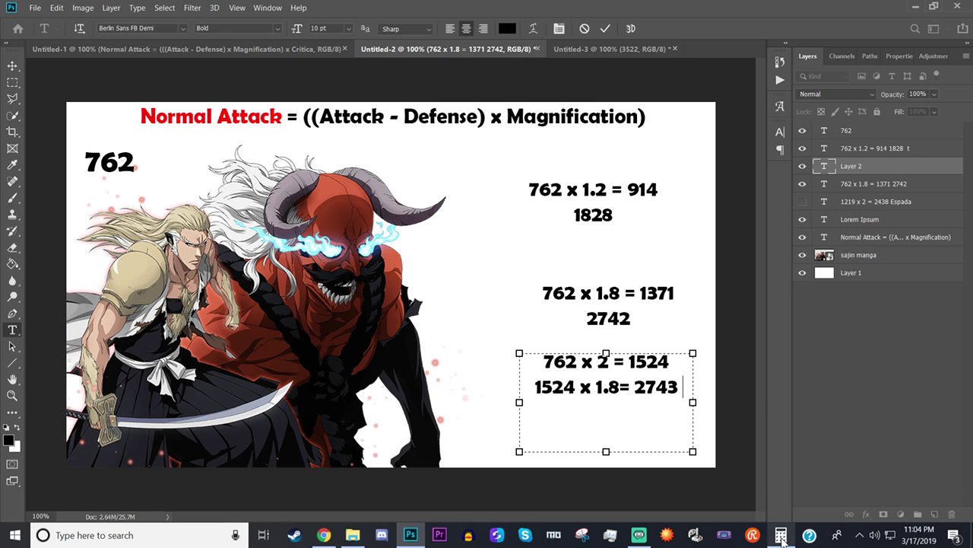
Step: Switch to Calculator and double the displayed 2,743.2
click(781, 535)
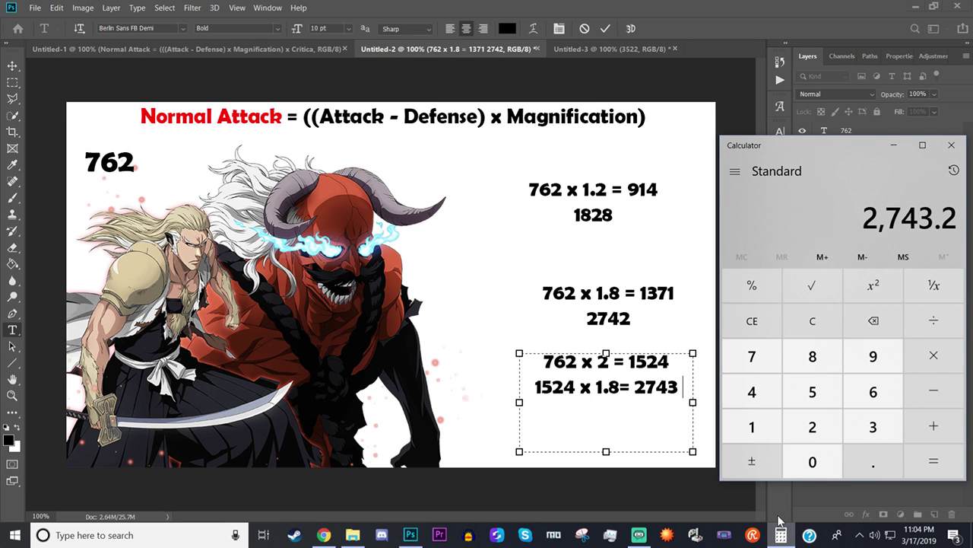
key(asterisk)
key(2)
key(Return)
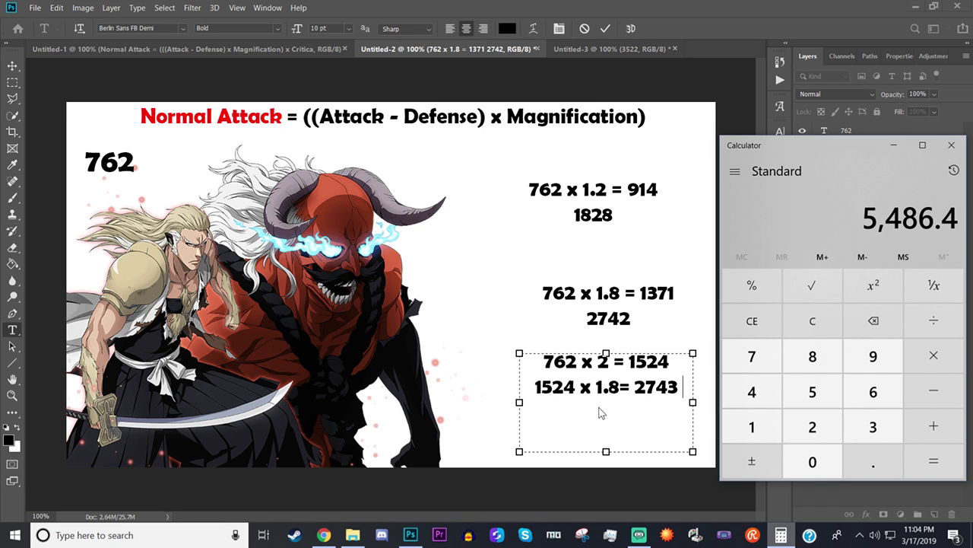
Step: Return to Photoshop and add a third line reading "5486" below "1524 x 1.8= 2743"
click(602, 415)
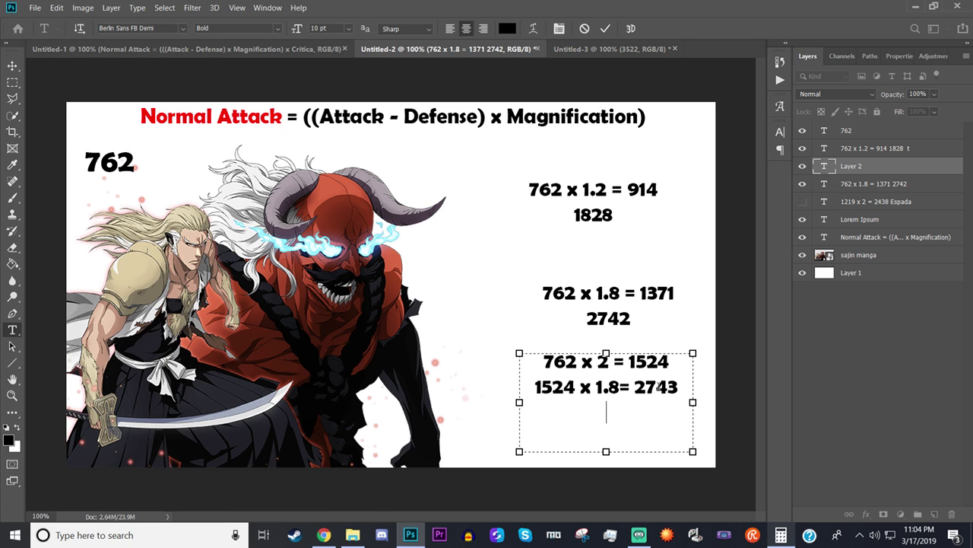
click(783, 535)
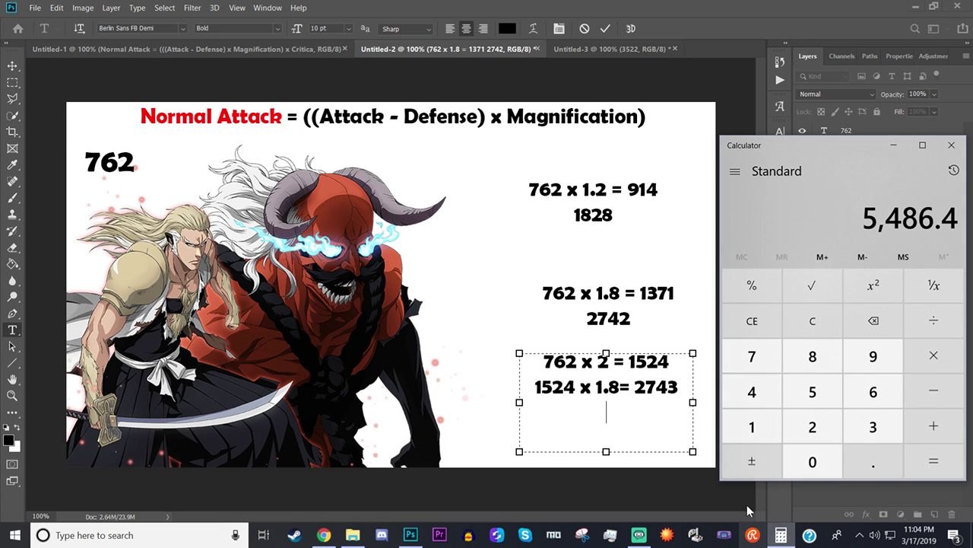
click(620, 422)
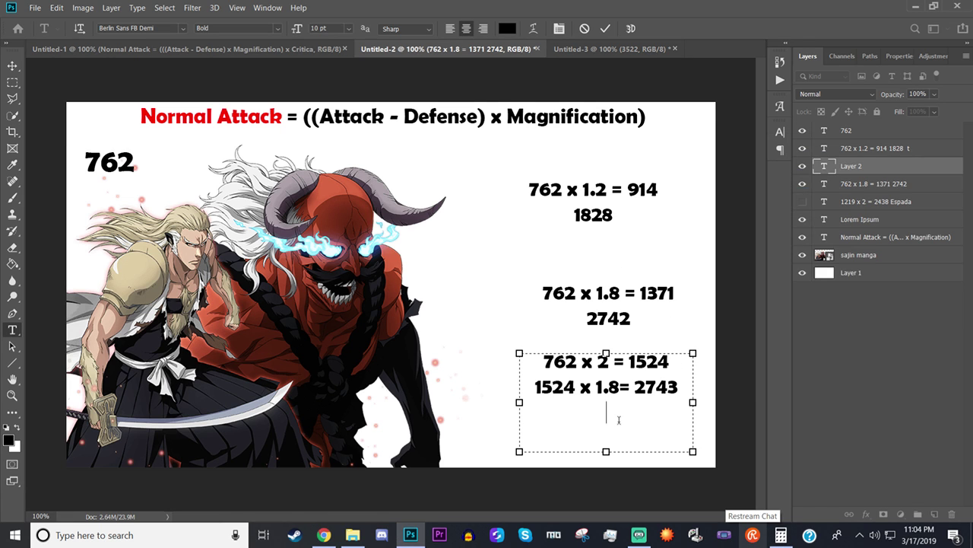
text(5486)
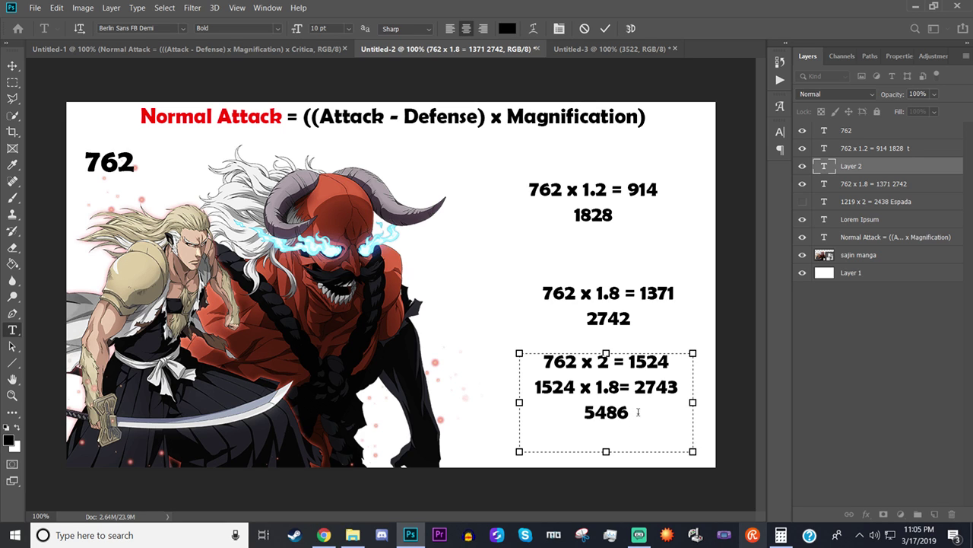
Step: Bring up the Untitled-3 document, switch to Calculator and multiply 766 by 2
click(592, 53)
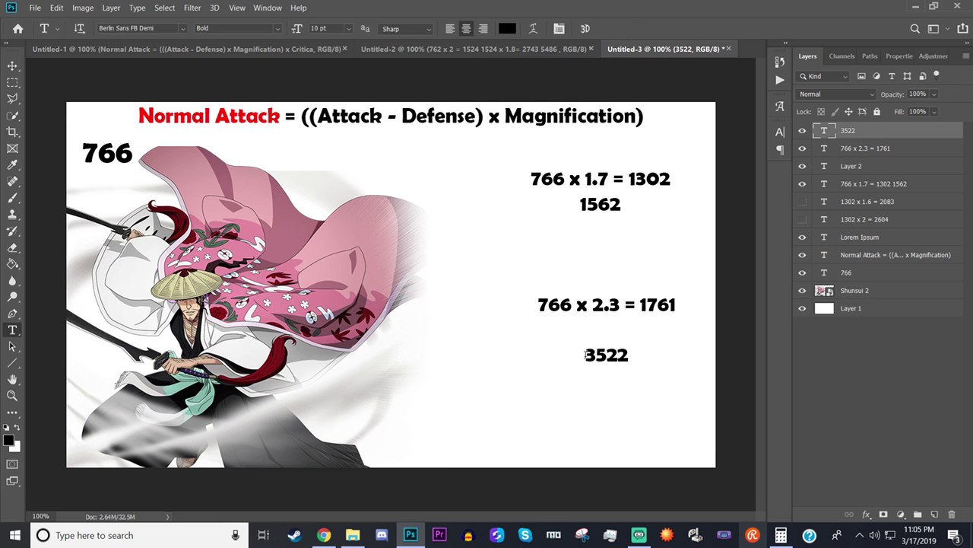
click(781, 535)
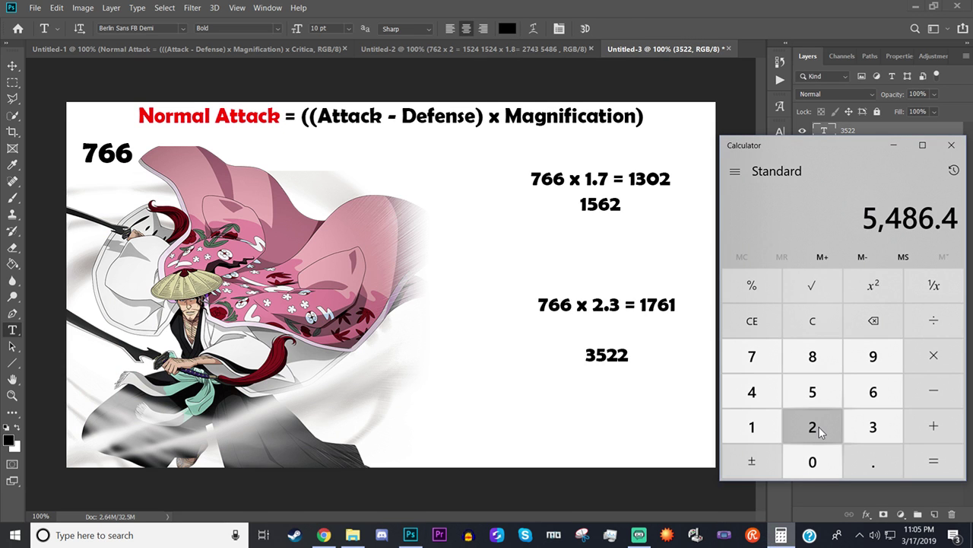
text(7)
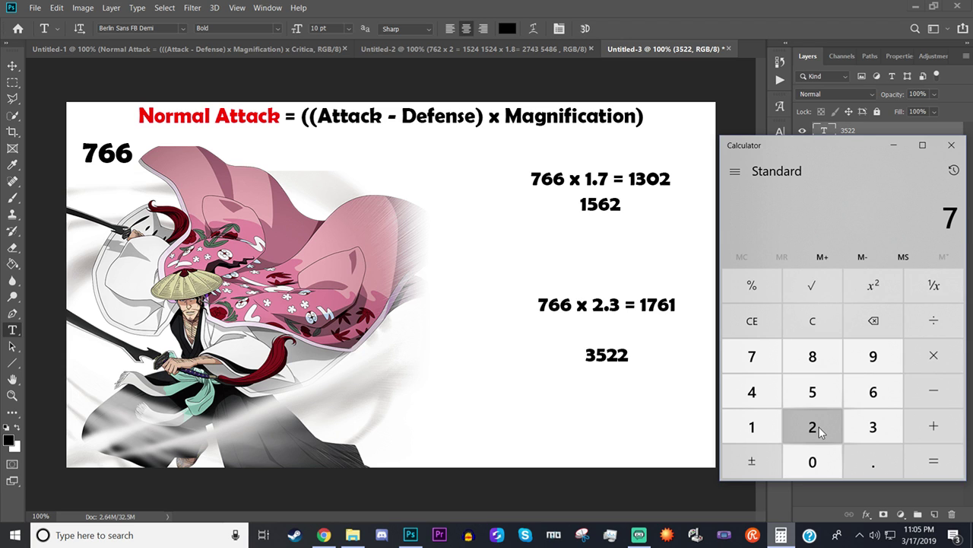
text(66)
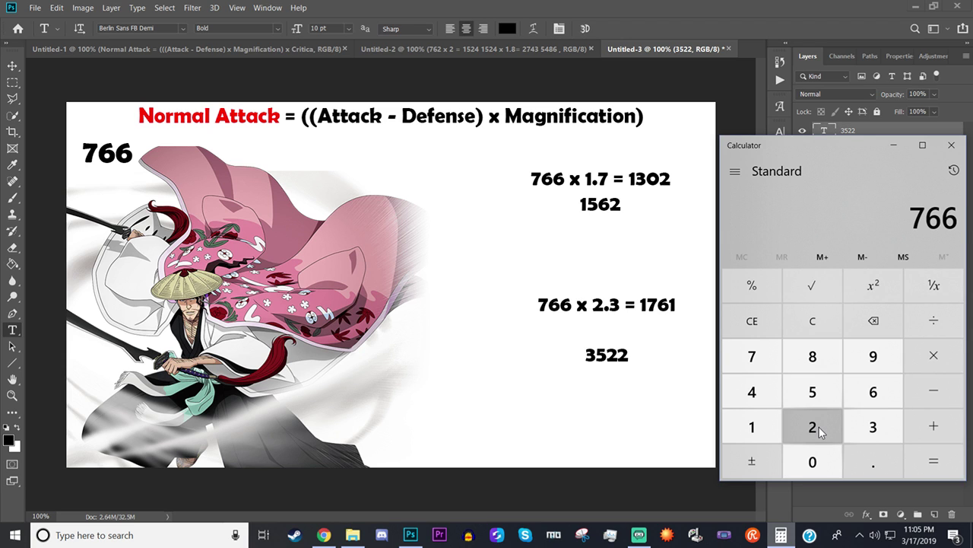
text(*2)
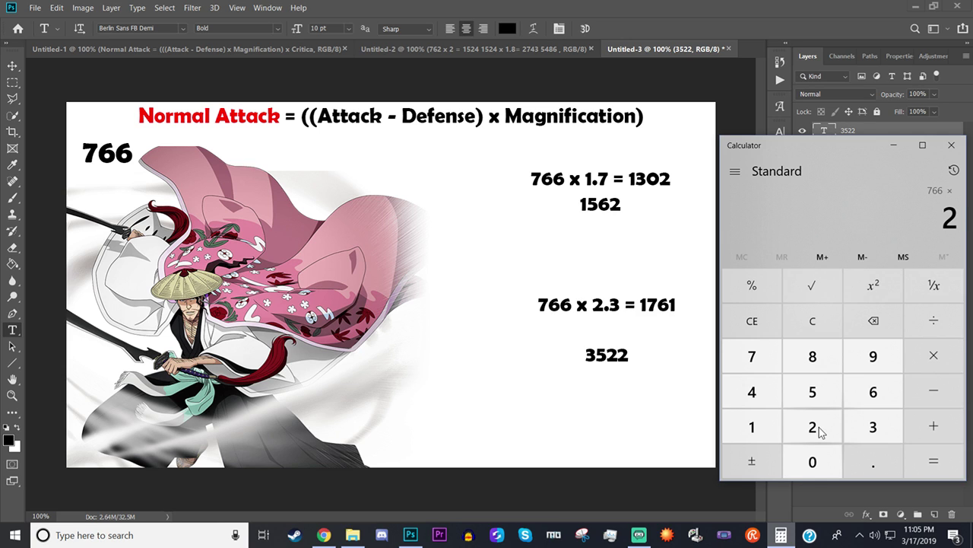
key(Return)
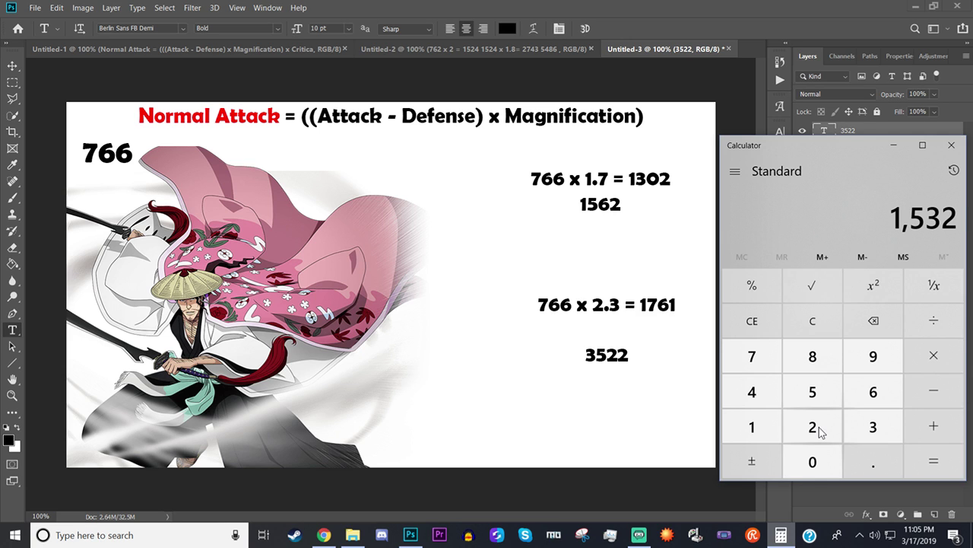
Step: Multiply the displayed 1,532 by 2.3 and double that product in Calculator
key(asterisk)
click(820, 431)
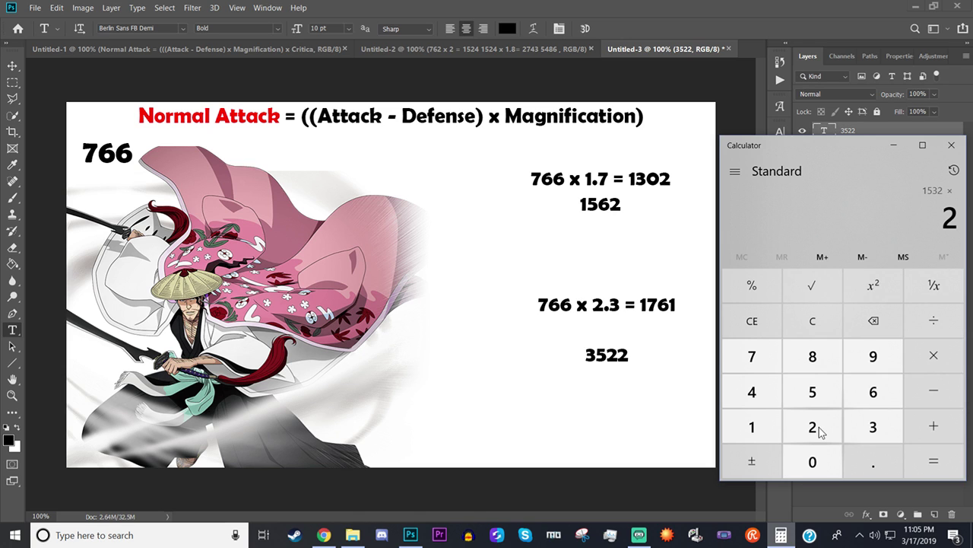
key(period)
key(3)
key(Return)
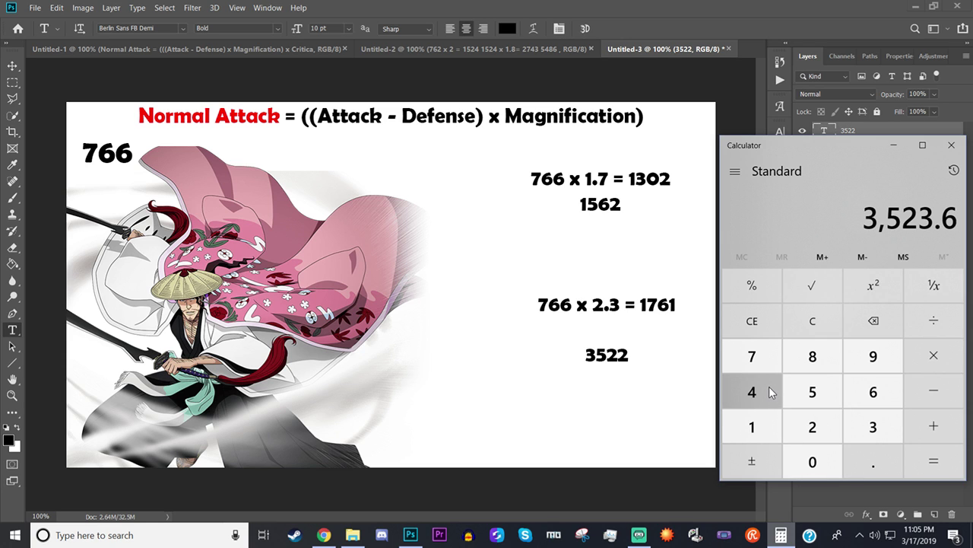
key(asterisk)
text(2)
key(Return)
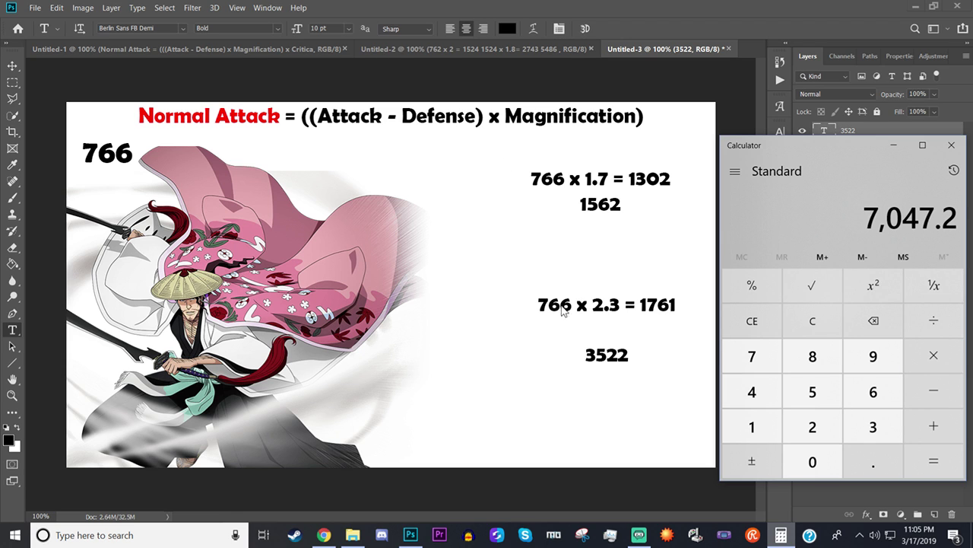
Step: Return to Photoshop and add a separate text layer reading "7047" below "3522" in Untitled-3
click(643, 395)
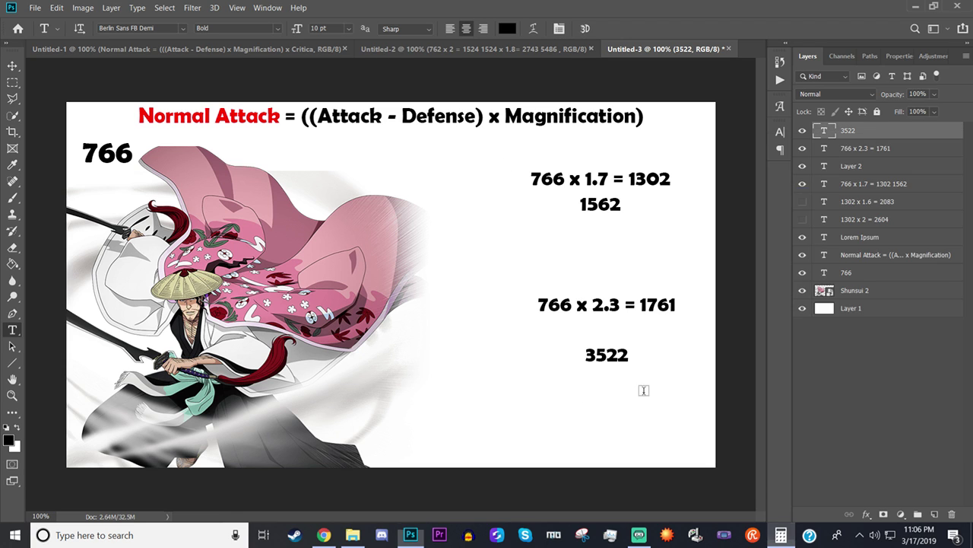
click(655, 394)
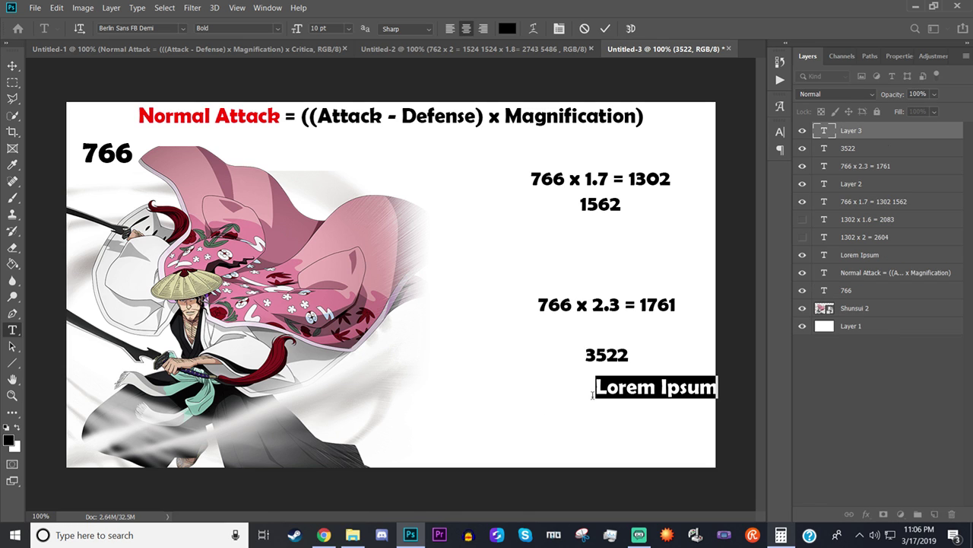
text(7047)
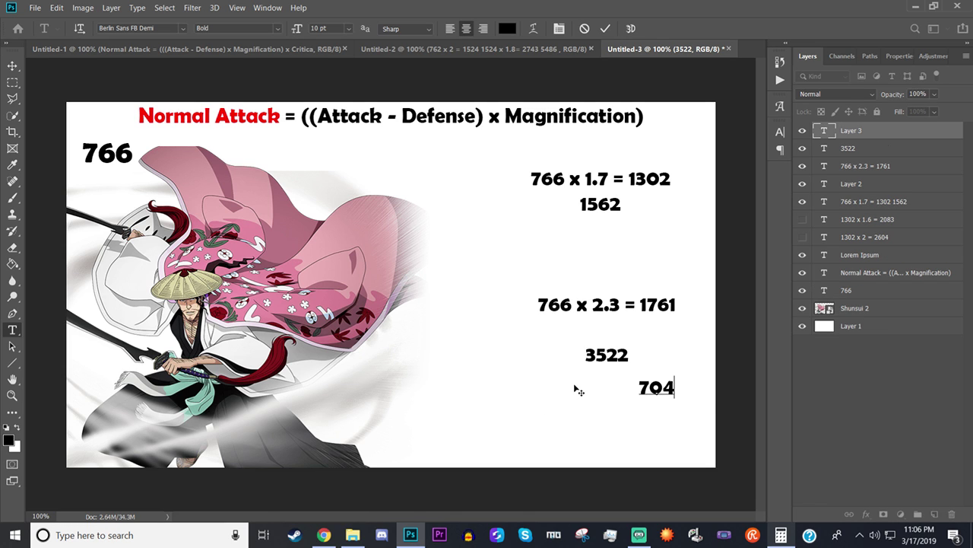
click(12, 65)
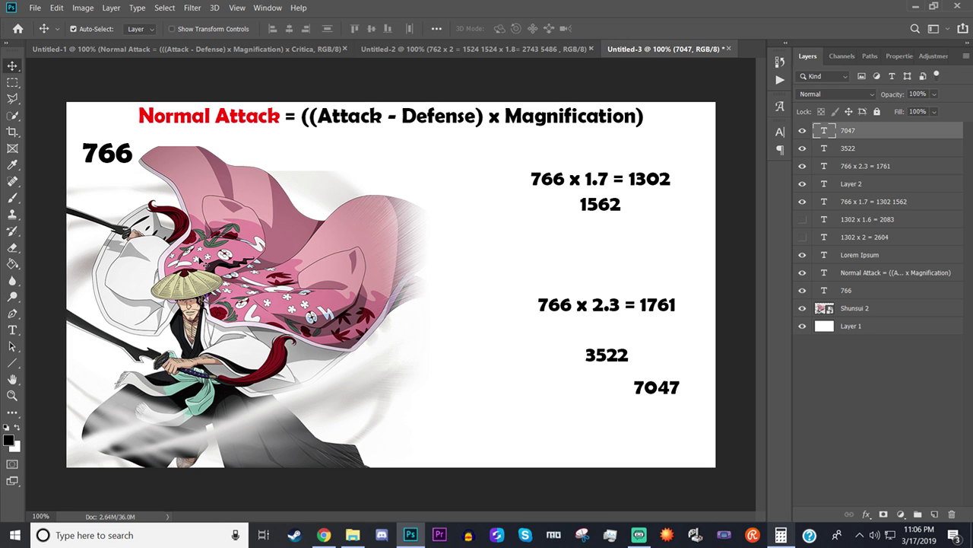
Step: Compare the damage calculations in Untitled-2 and Untitled-3, and review the formula and example text in Untitled-1
click(480, 47)
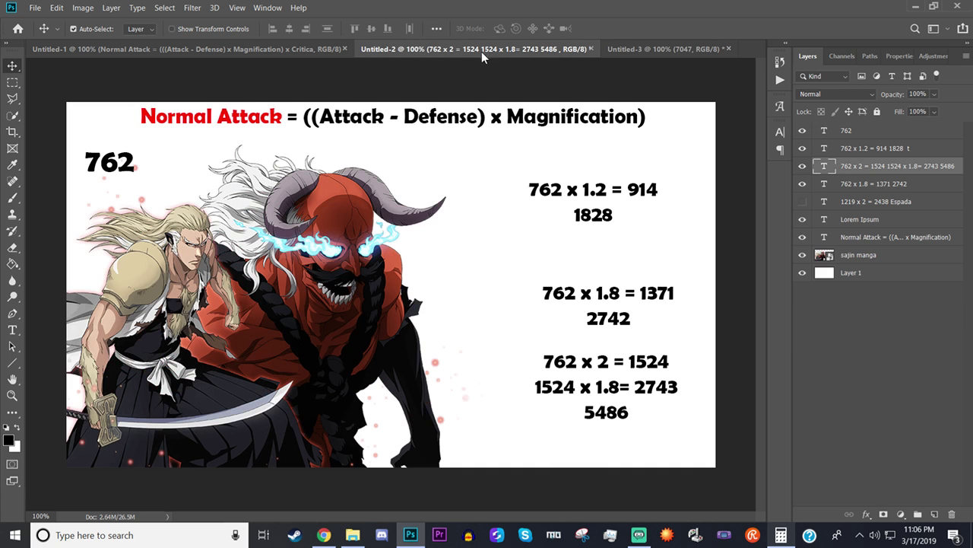
click(632, 50)
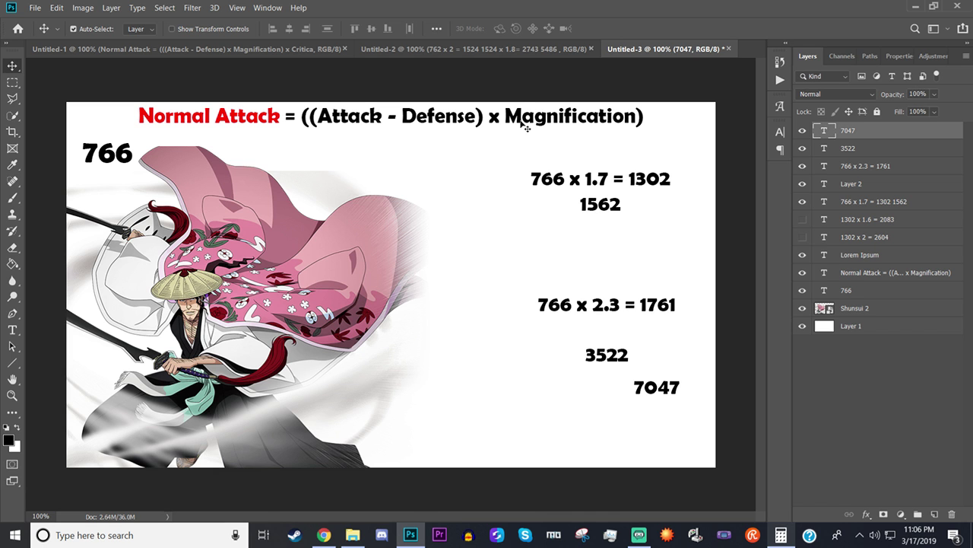
click(512, 50)
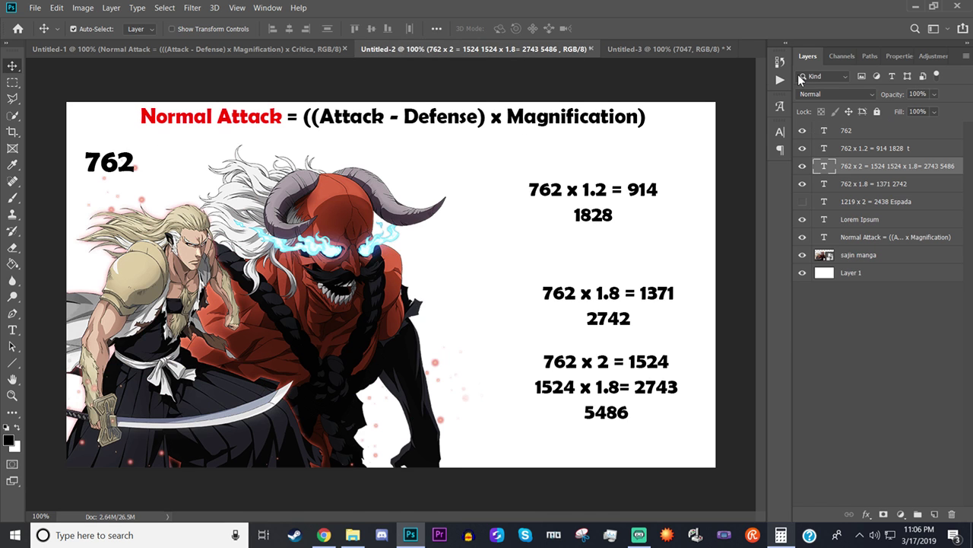
click(672, 48)
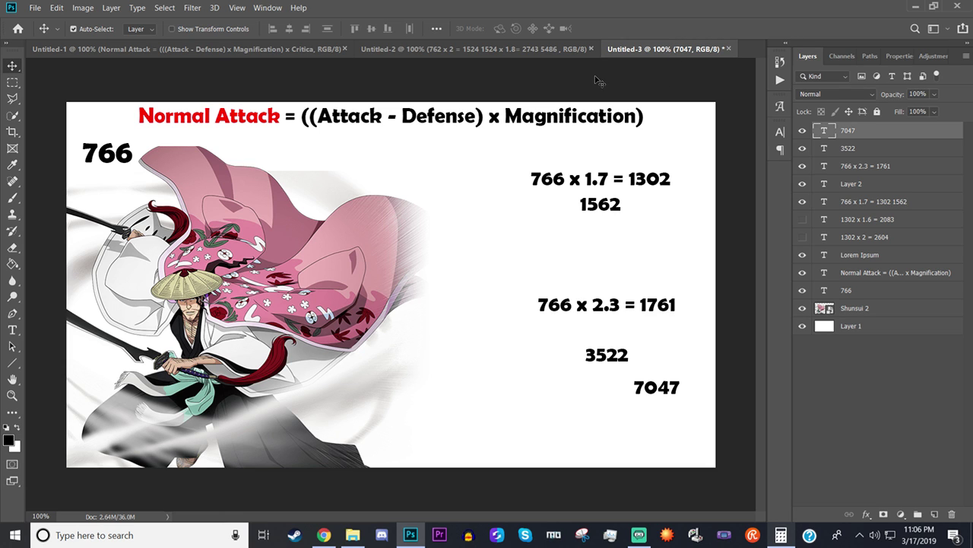
click(514, 48)
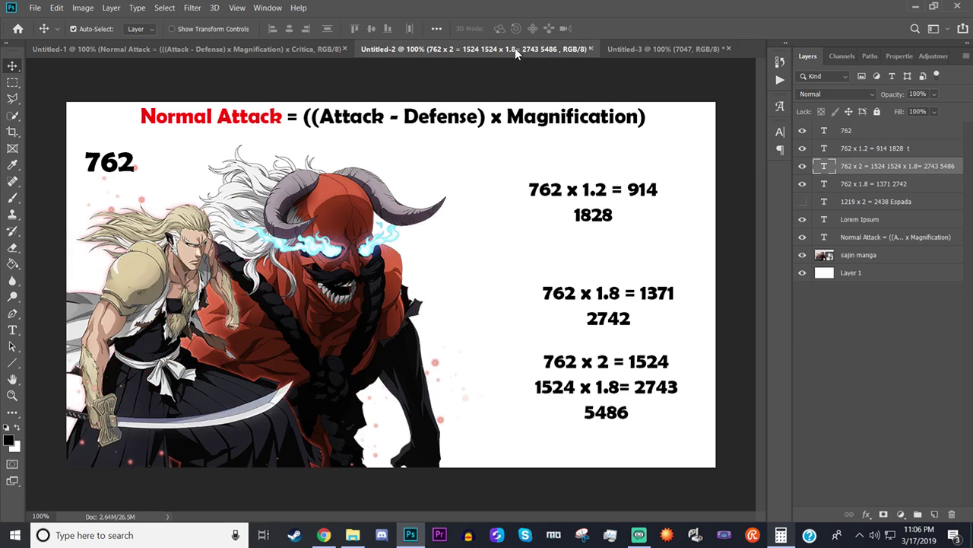
click(630, 49)
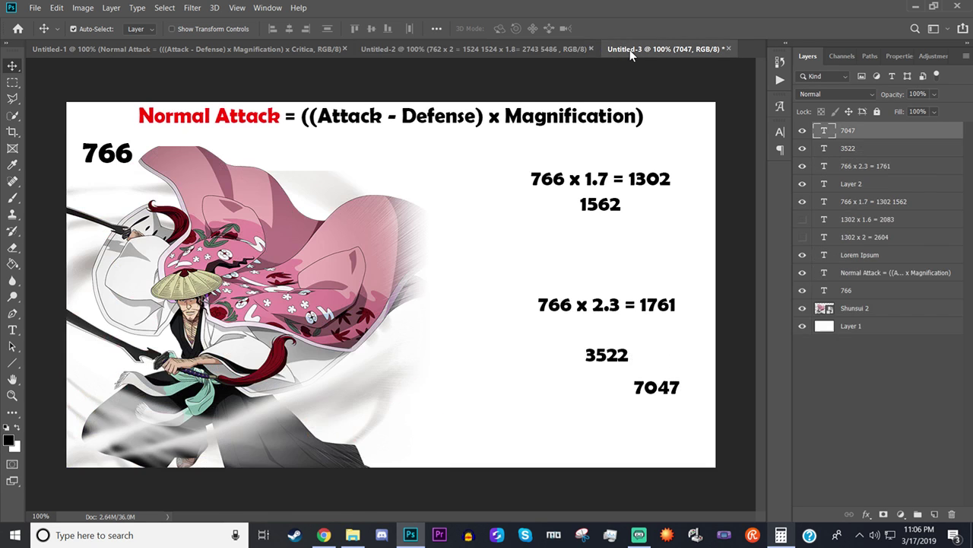
click(534, 51)
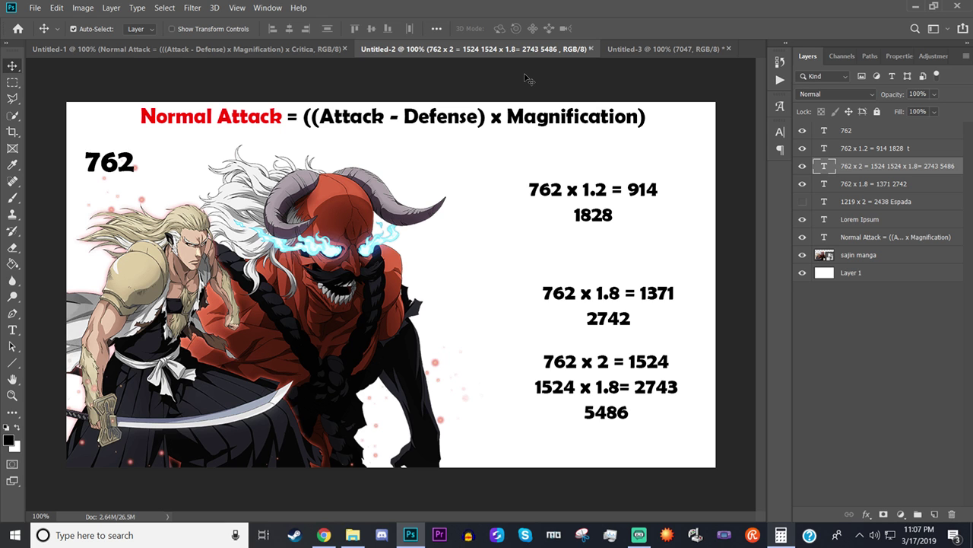
click(160, 49)
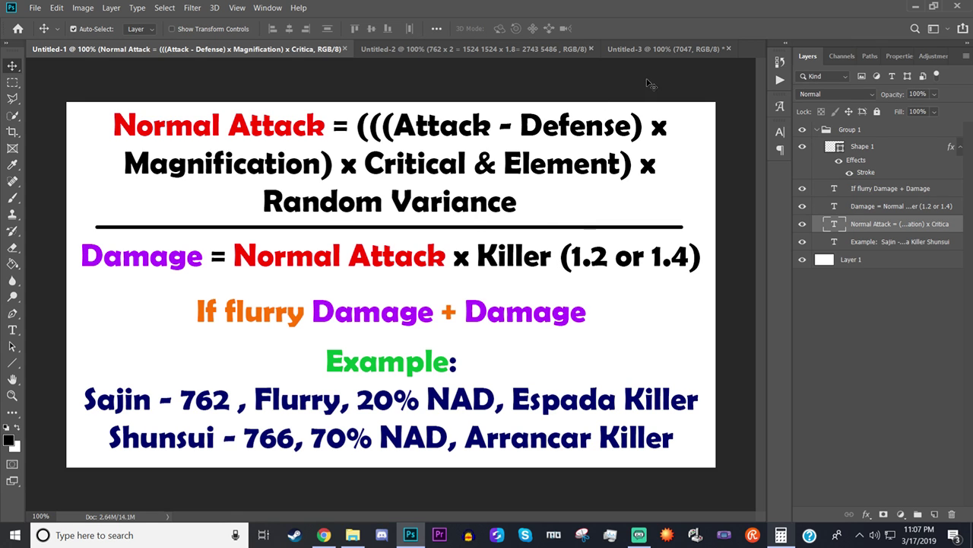
click(655, 50)
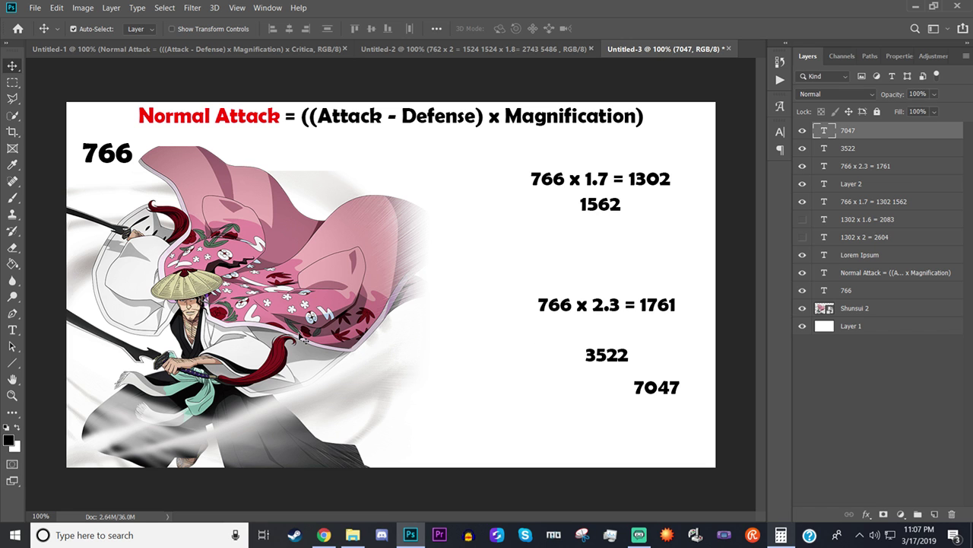
click(534, 50)
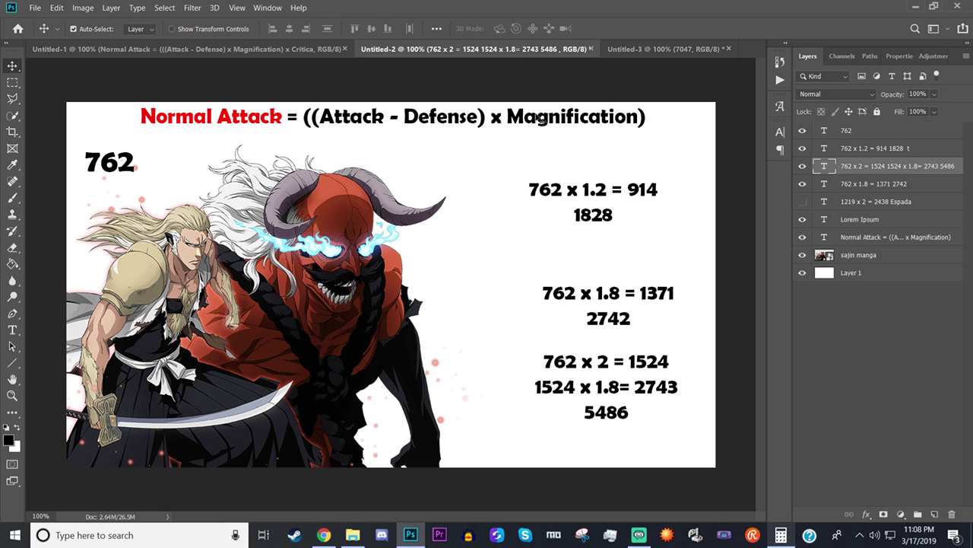
click(620, 50)
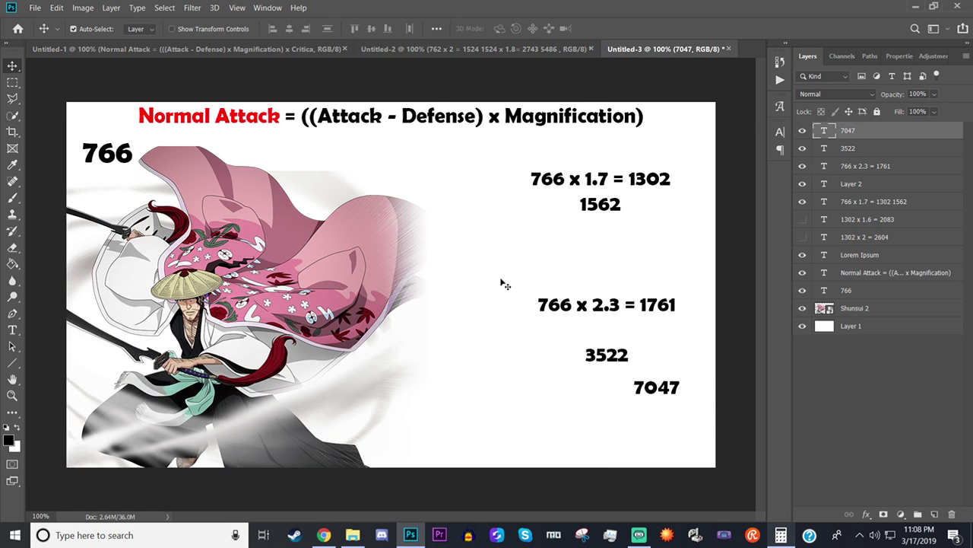